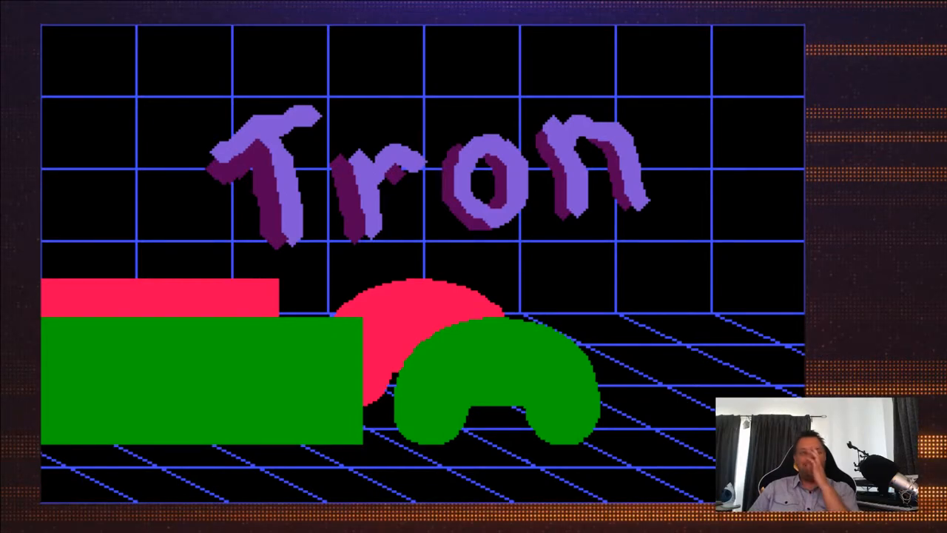
Step: From the title screen choose One Player Tron and start as Play Right Player (green)
key(Return)
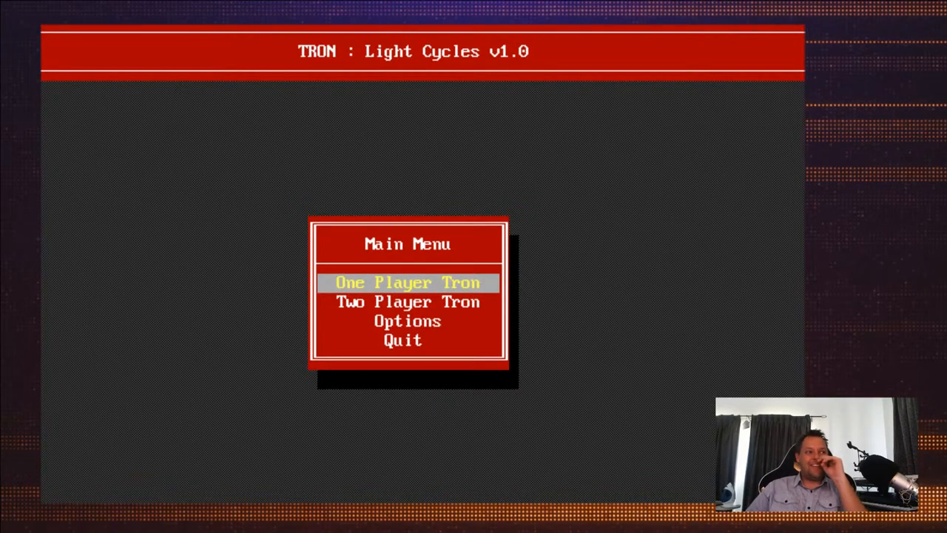
key(Return)
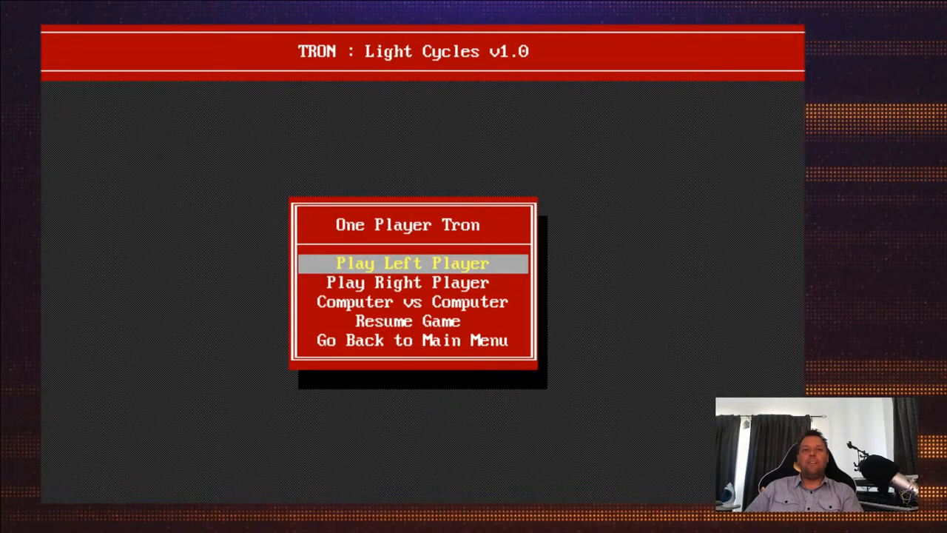
key(Down)
key(Up)
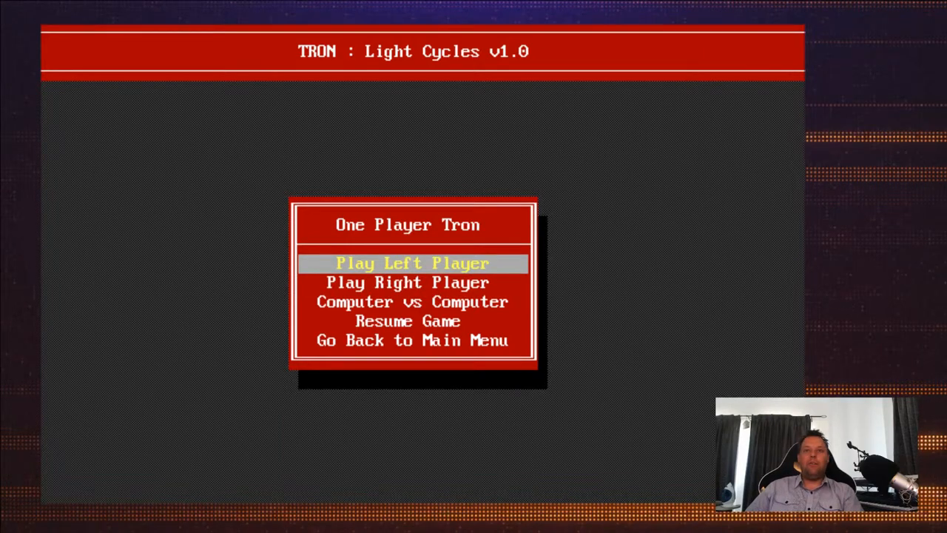
key(Down)
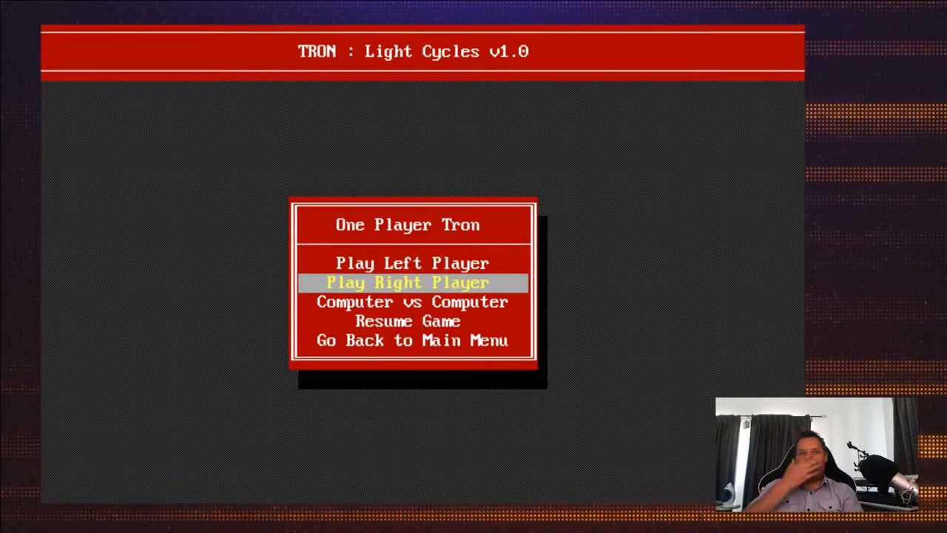
key(Return)
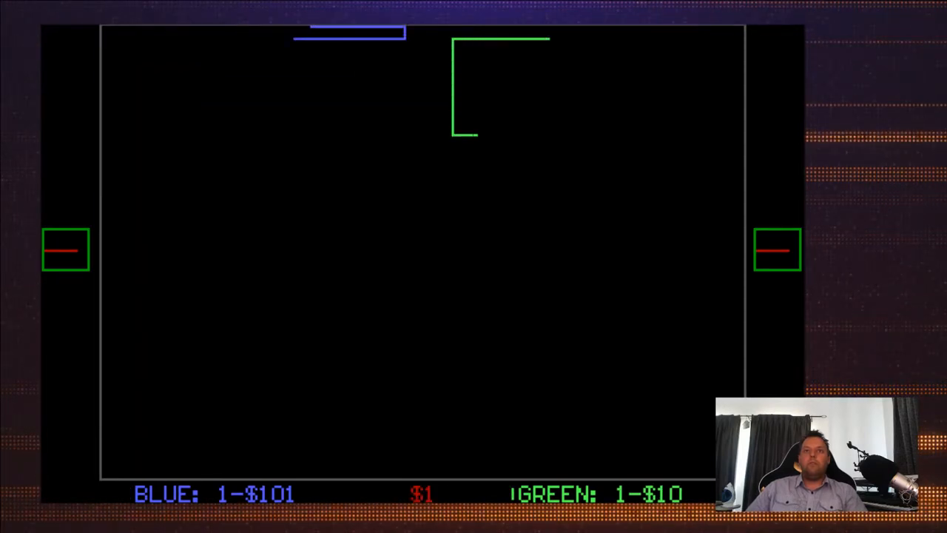
Step: Weave the green cycle around its own and blue's trails through the first round
key(Down)
key(Right)
key(Down)
key(Left)
key(Down)
key(Left)
key(Up)
key(Left)
key(Down)
key(Right)
key(Down)
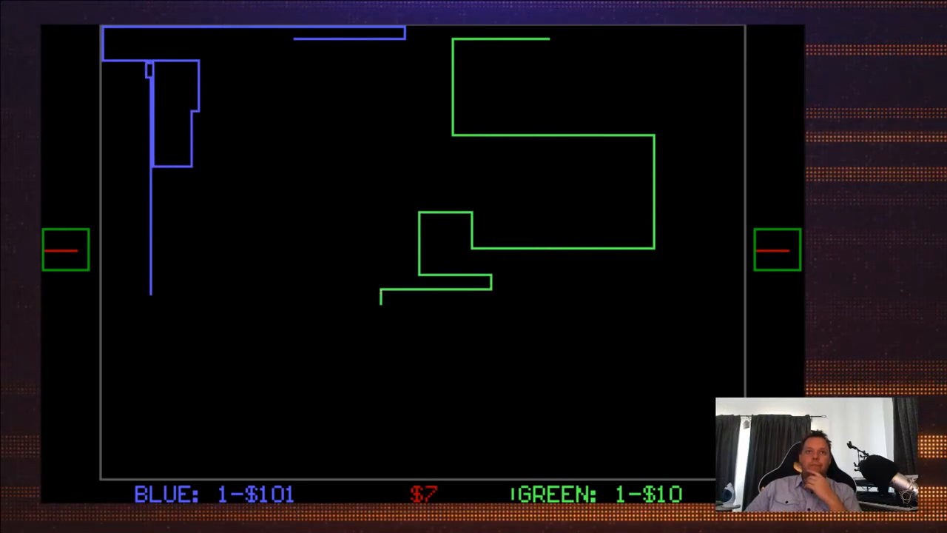
key(Right)
key(Up)
key(Right)
key(Down)
key(Right)
key(Up)
key(Right)
key(Up)
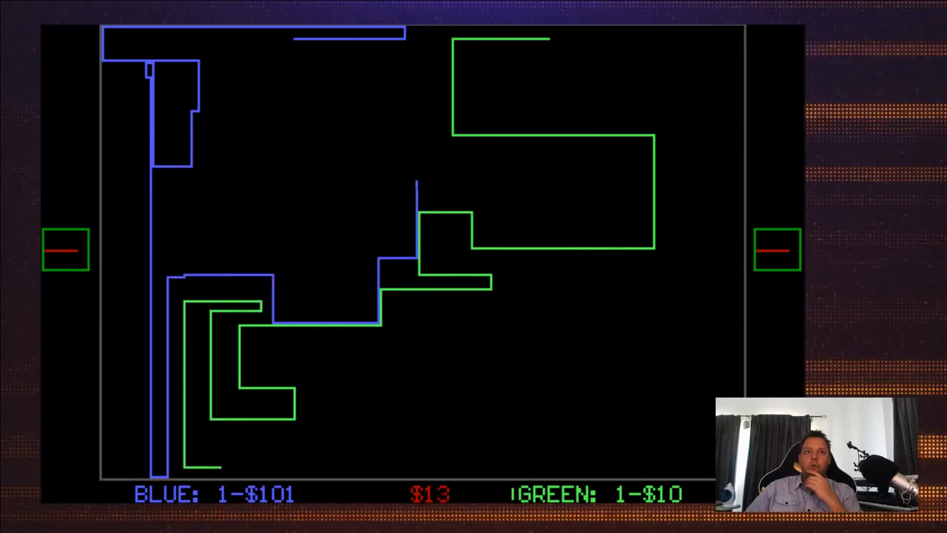
key(Left)
key(Down)
key(Right)
key(Up)
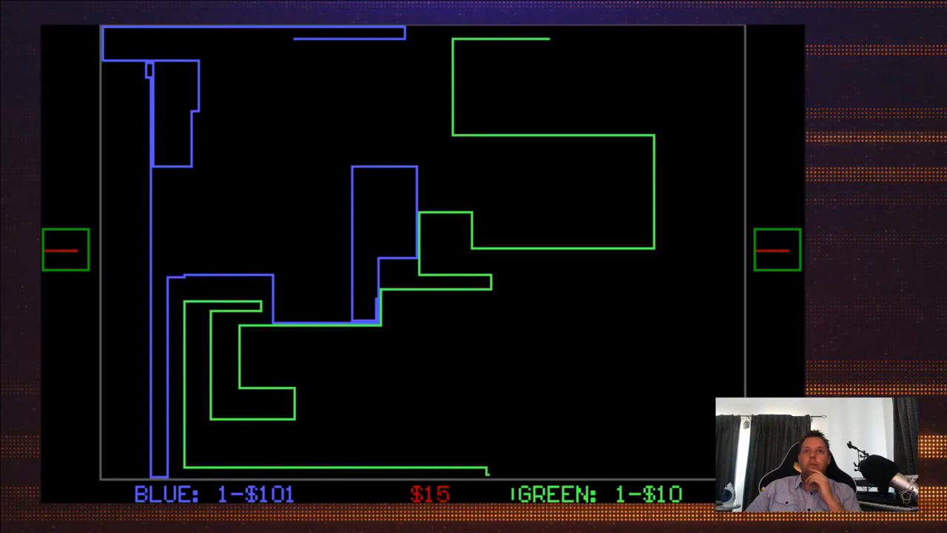
key(Right)
key(Down)
key(Right)
key(Up)
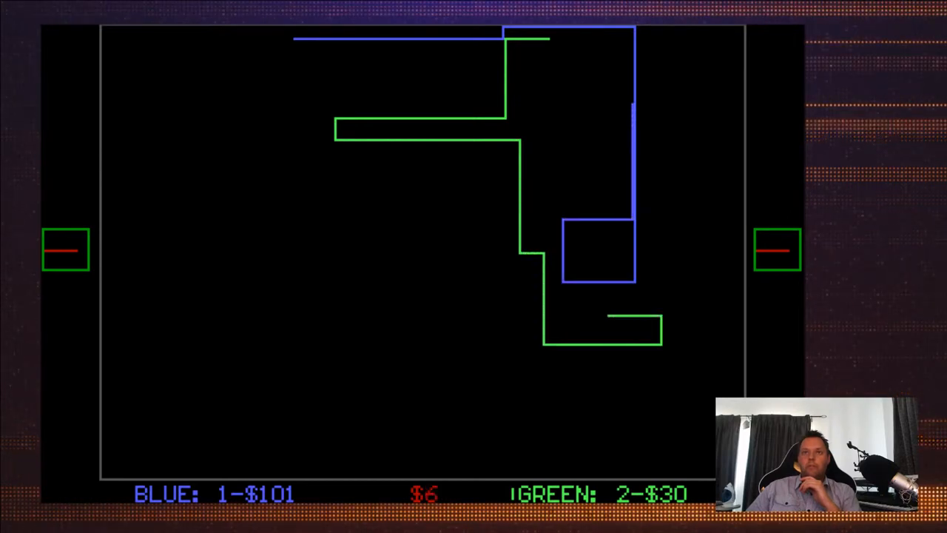
Step: Steer green through the next round with a few quick turns upward
key(Left)
key(Down)
key(Right)
key(Up)
key(Left)
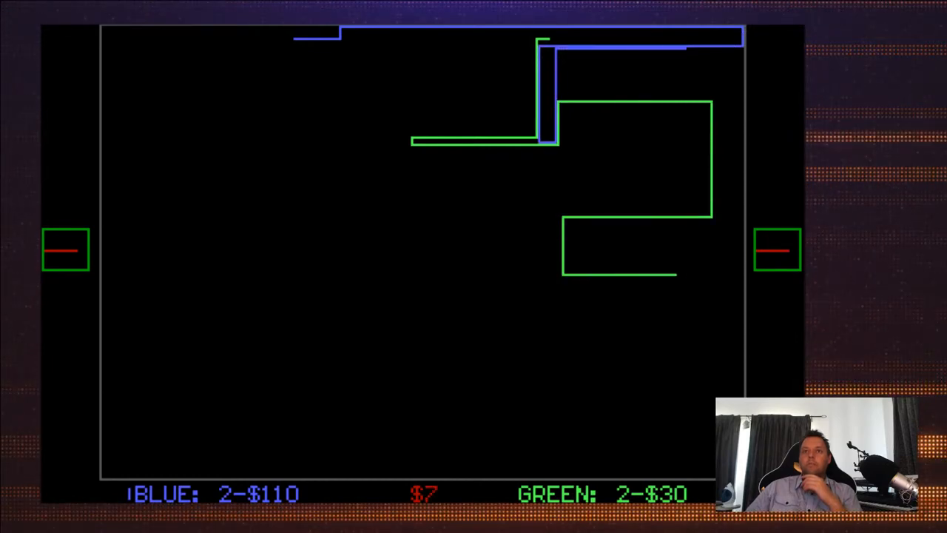
Step: Run green down and across the arena, extending its trail to the right
key(Down)
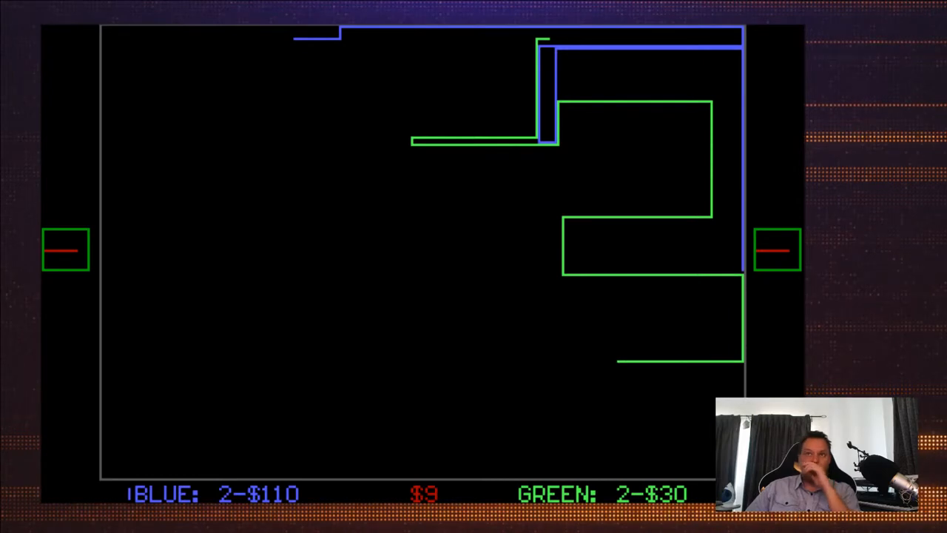
key(Left)
key(Up)
key(Right)
key(Down)
key(Left)
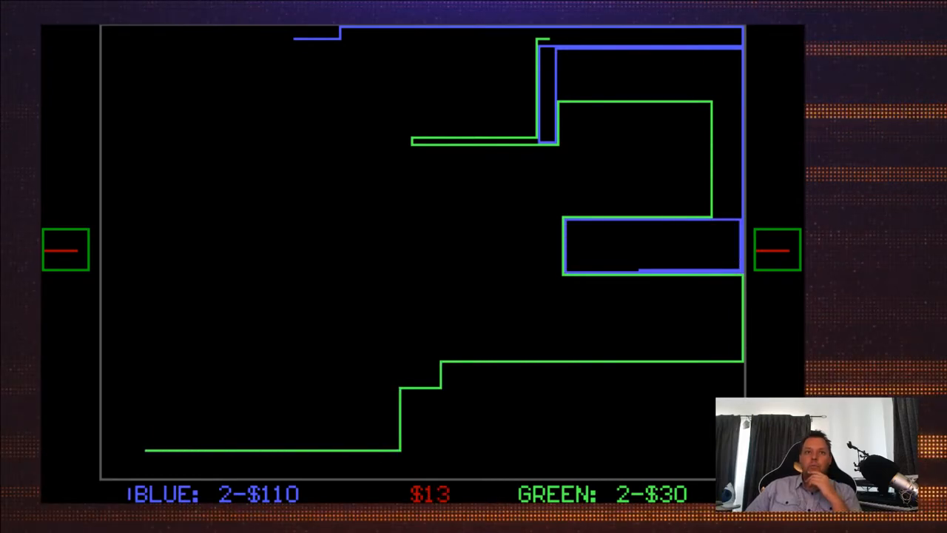
key(Up)
key(Right)
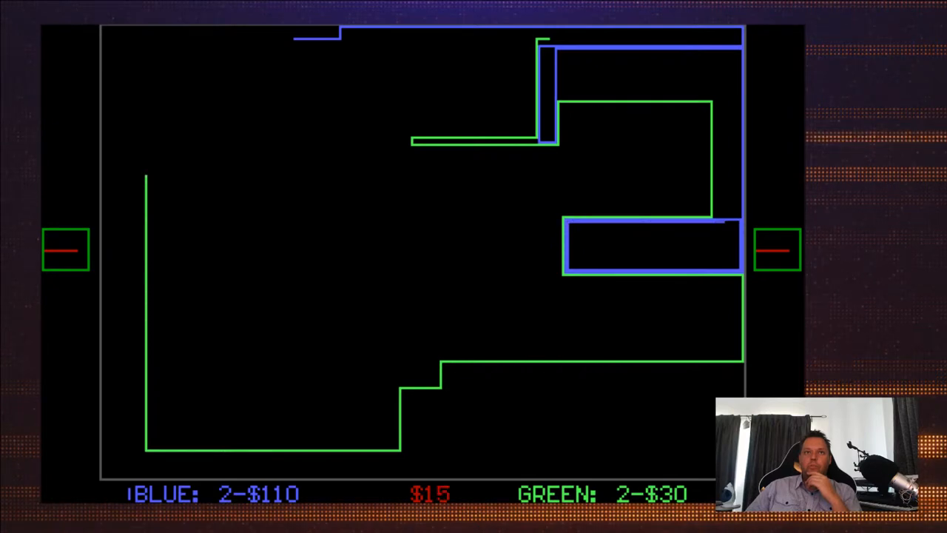
key(Down)
key(Left)
key(Up)
key(Right)
key(Down)
key(Left)
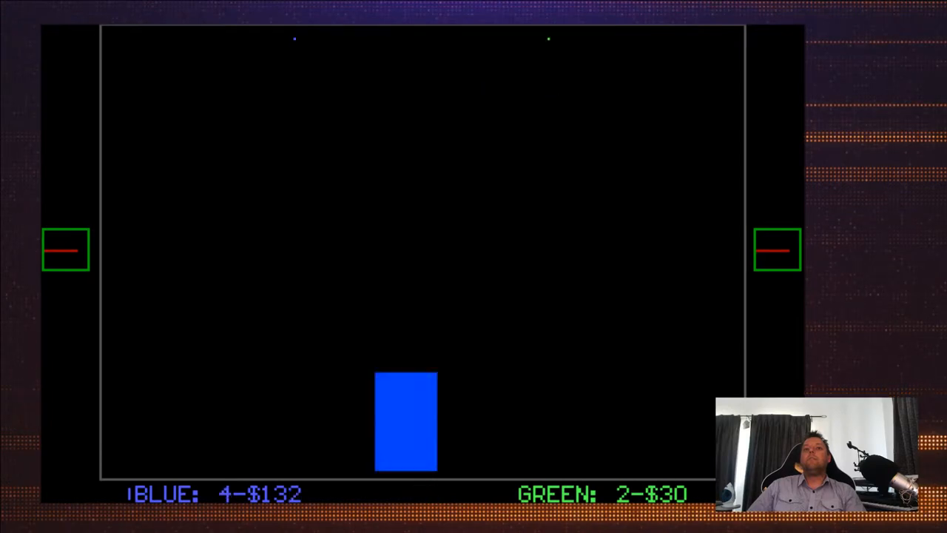
key(Down)
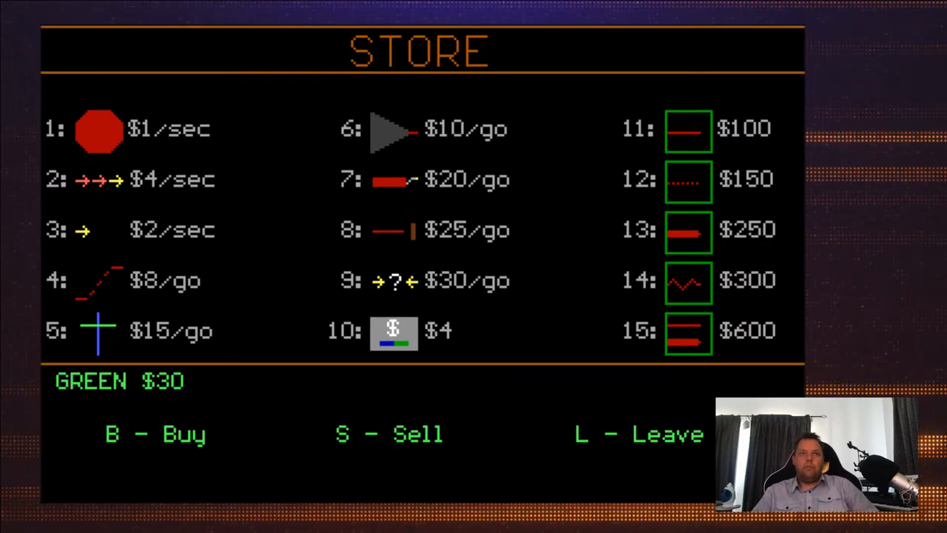
text(b)
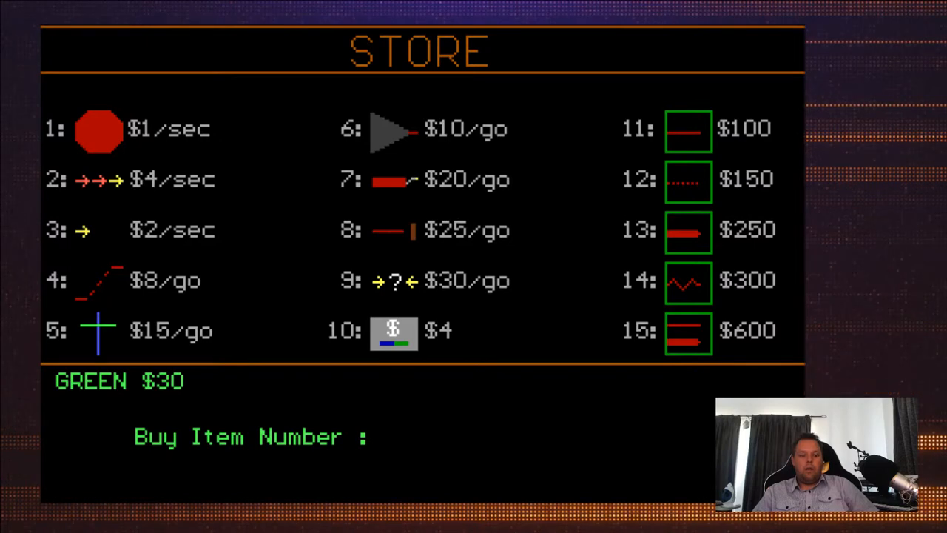
text(5)
Step: Buy one of item 5 for $15, leaving $15, and leave the store for the next round
key(Return)
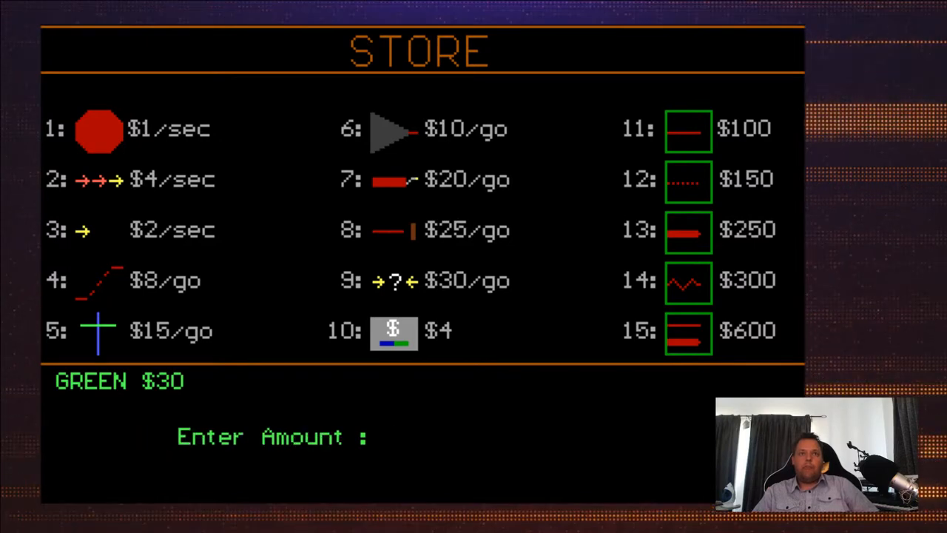
text(1)
key(Return)
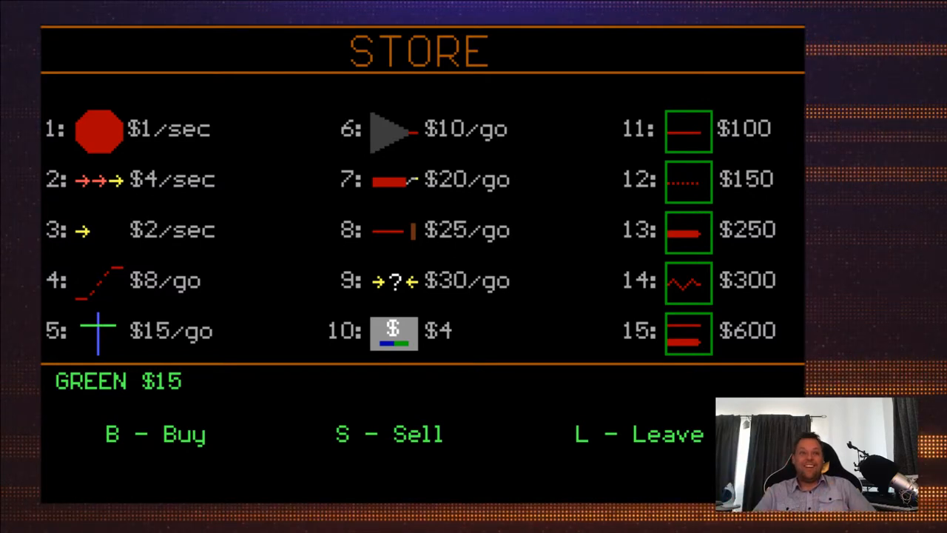
key(l)
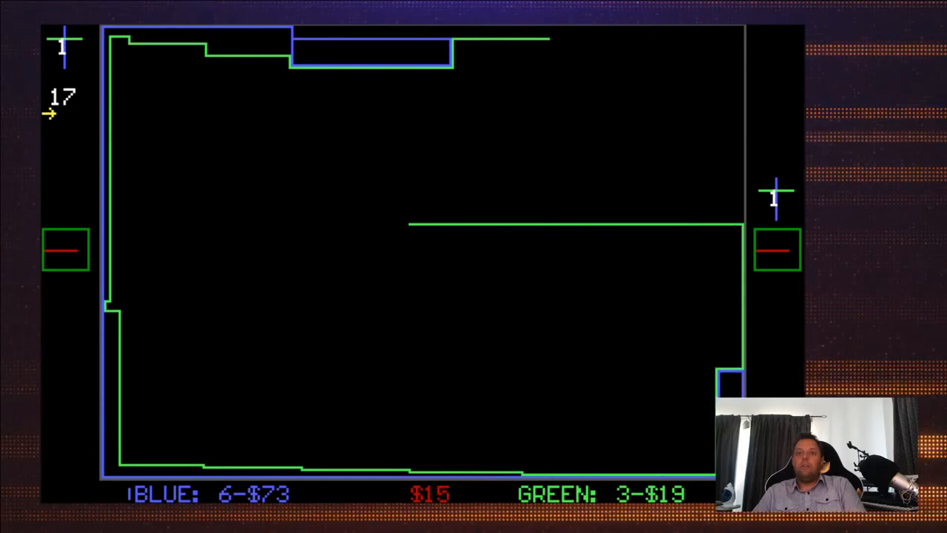
Step: Turn green up, right and back left to survive the opening of the round
key(Up)
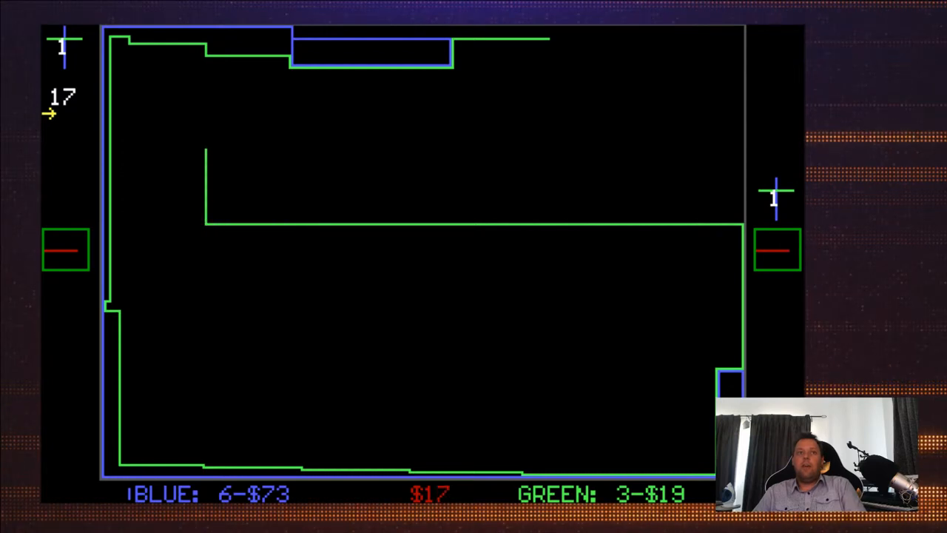
key(Right)
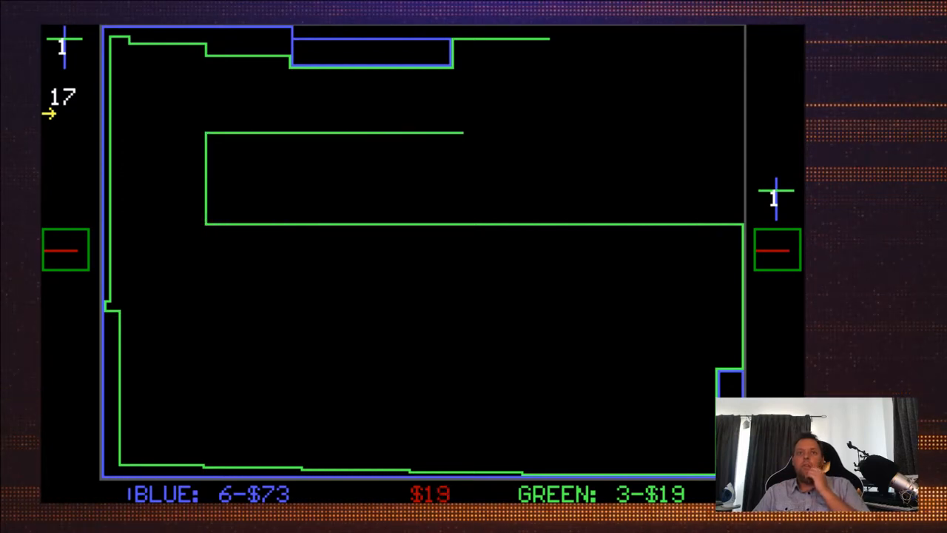
key(Up)
key(Left)
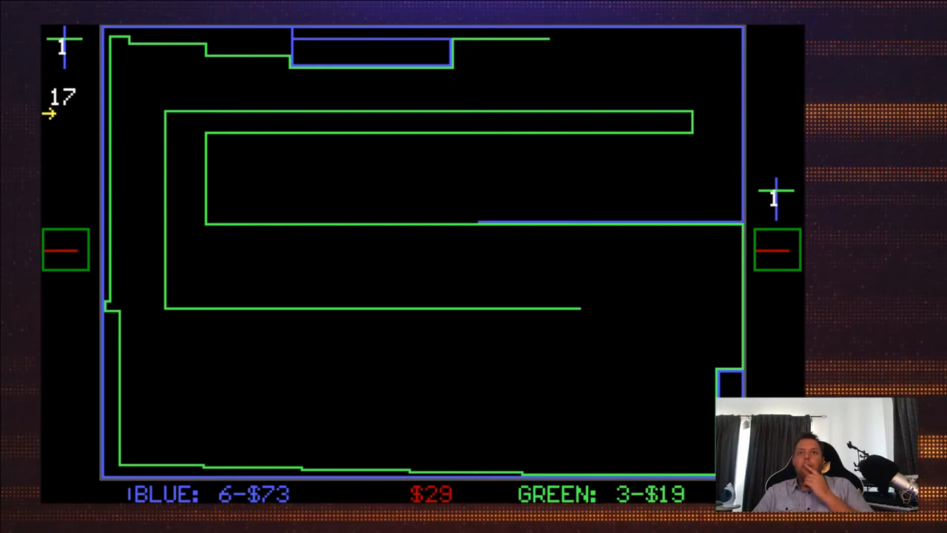
Step: Run green along the bottom and left side, then box blue in to outlast it
key(Right)
key(Down)
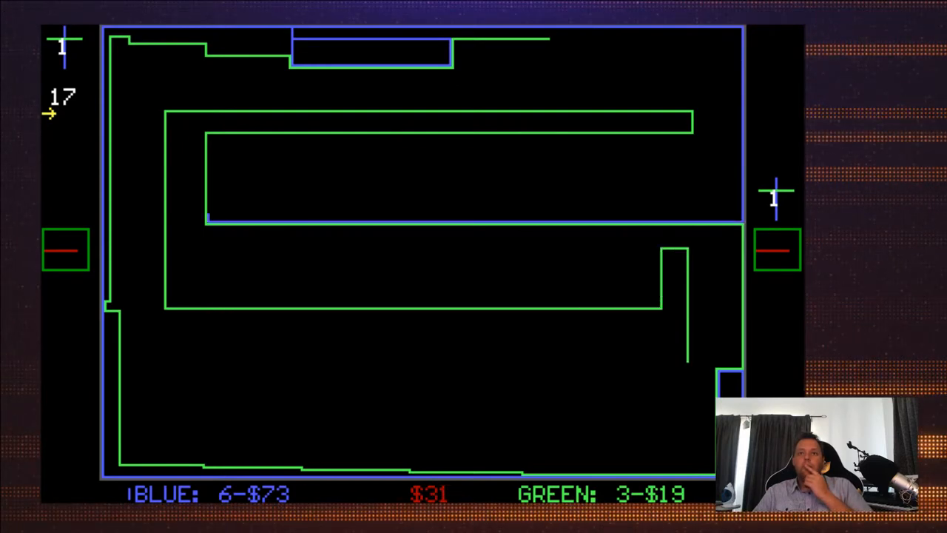
key(Left)
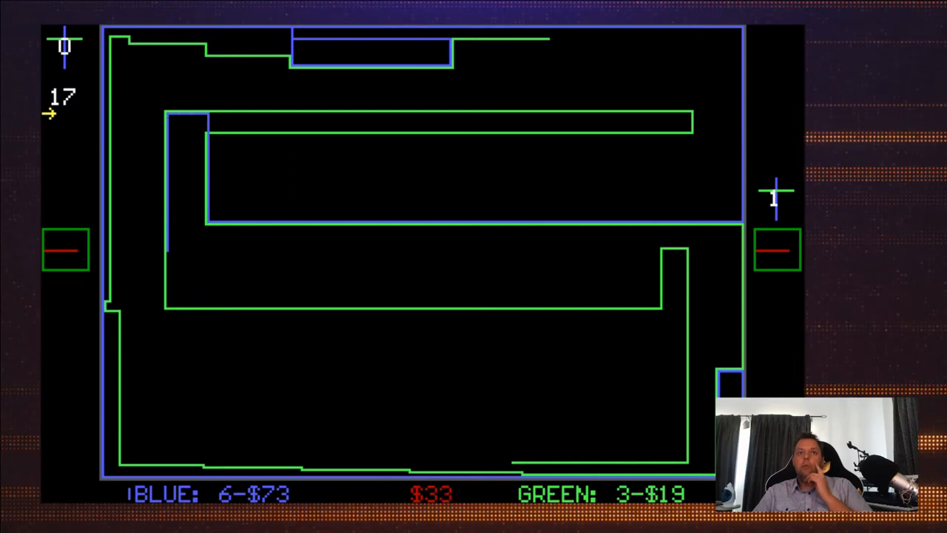
key(Up)
key(Left)
key(Up)
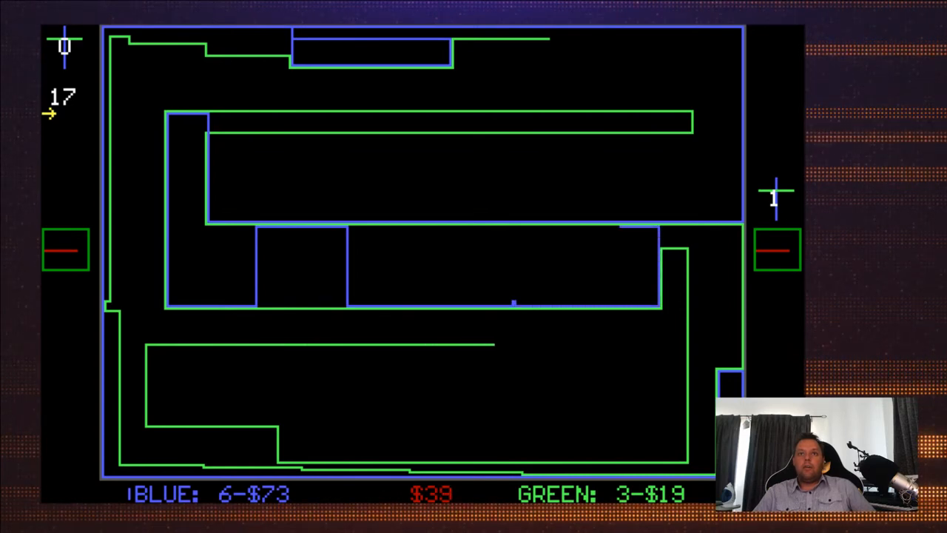
key(Down)
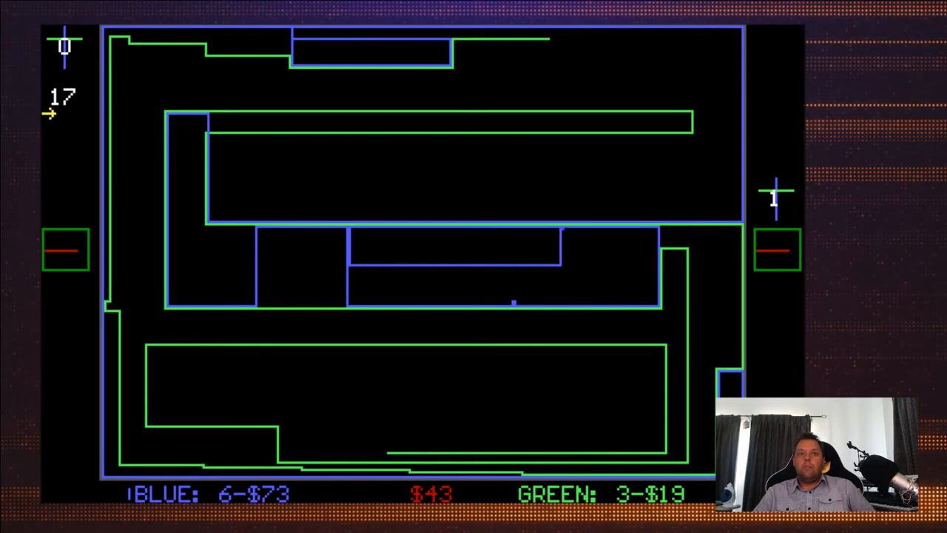
key(Up)
key(Left)
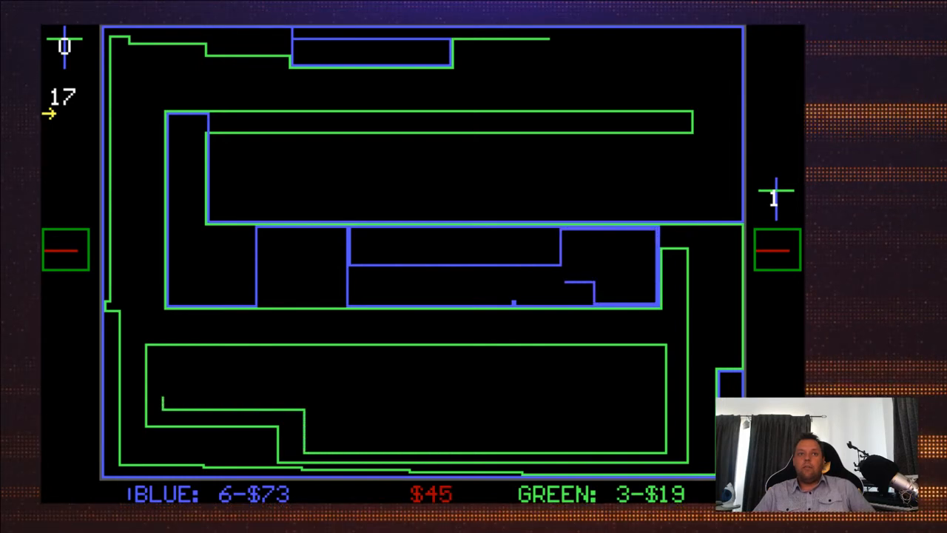
key(Right)
key(Up)
key(Right)
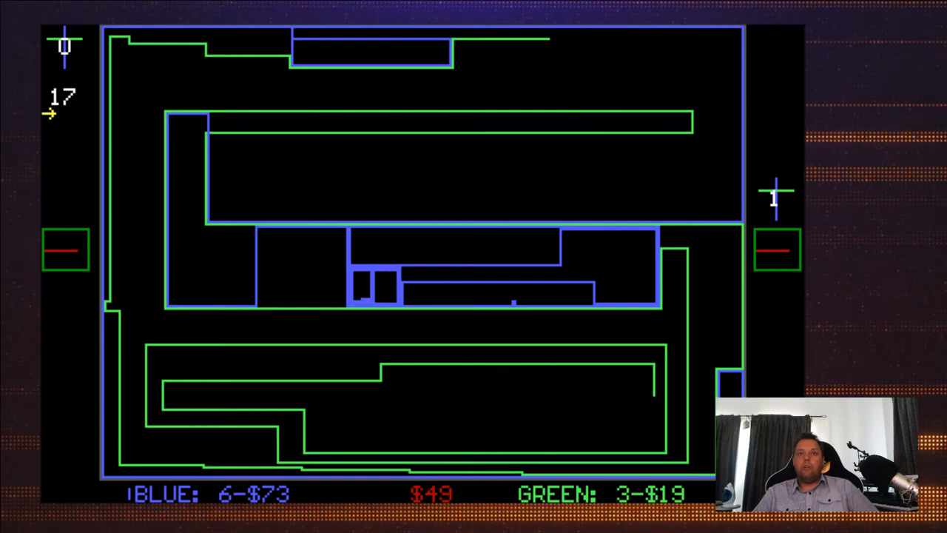
key(Left)
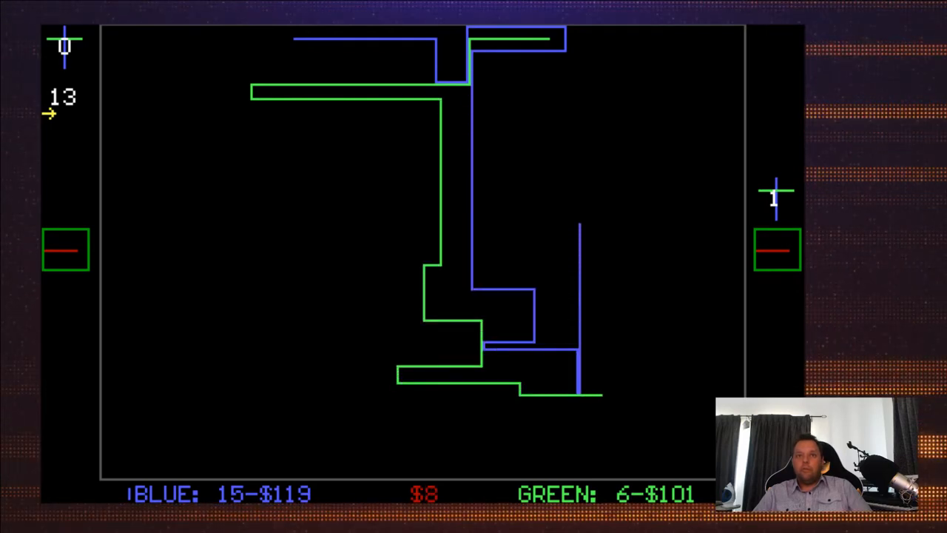
Step: Keep green climbing clear of blue and hold course until blue crashes
key(Left)
key(Down)
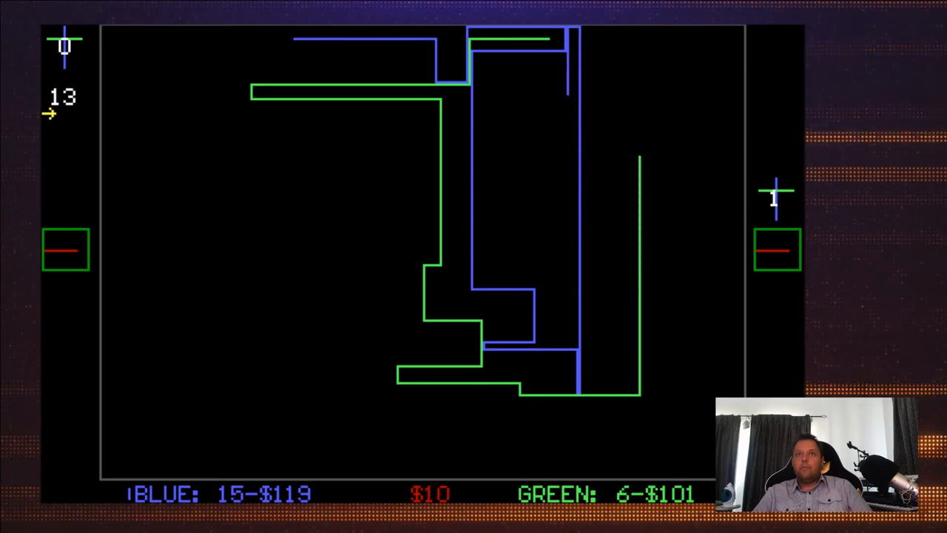
key(Left)
key(Down)
Step: Win a round by running green down the left and across to cut blue off
key(Left)
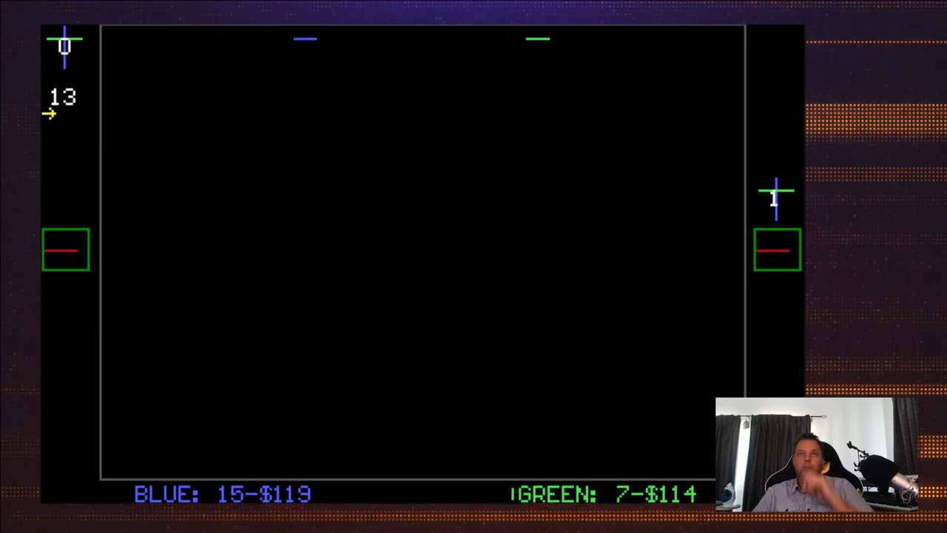
key(Down)
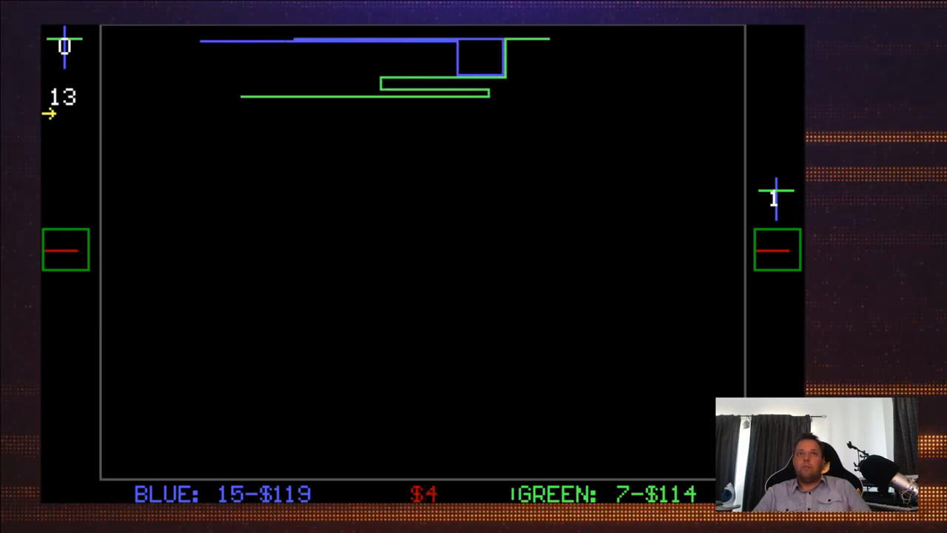
key(Up)
key(Right)
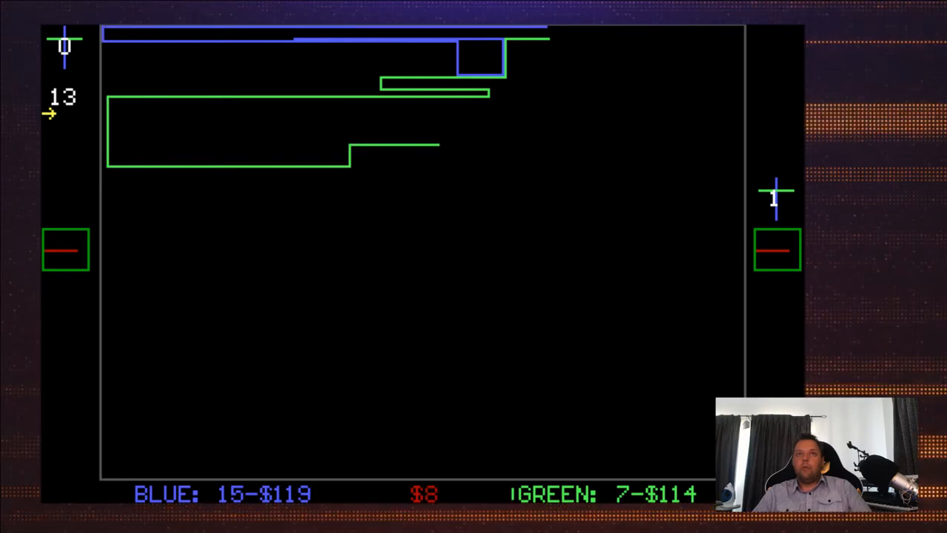
key(Down)
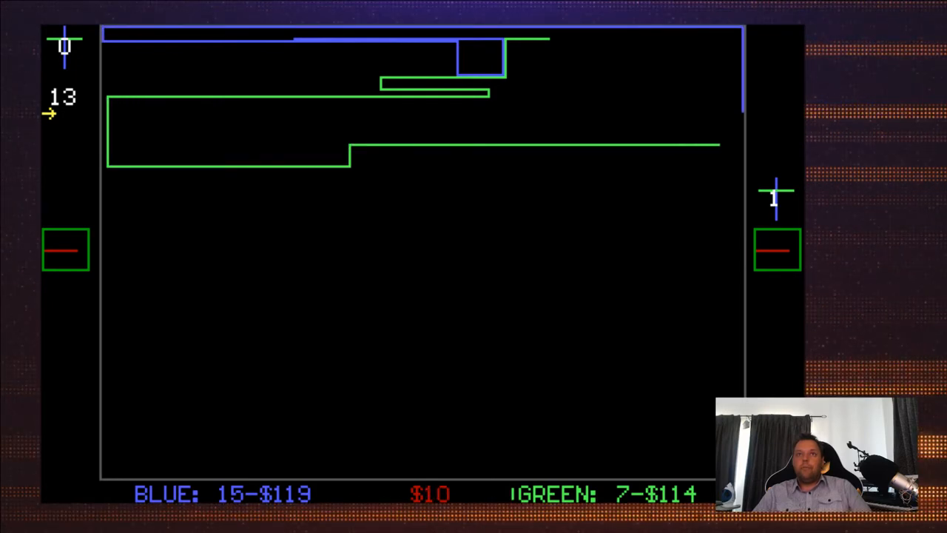
key(Left)
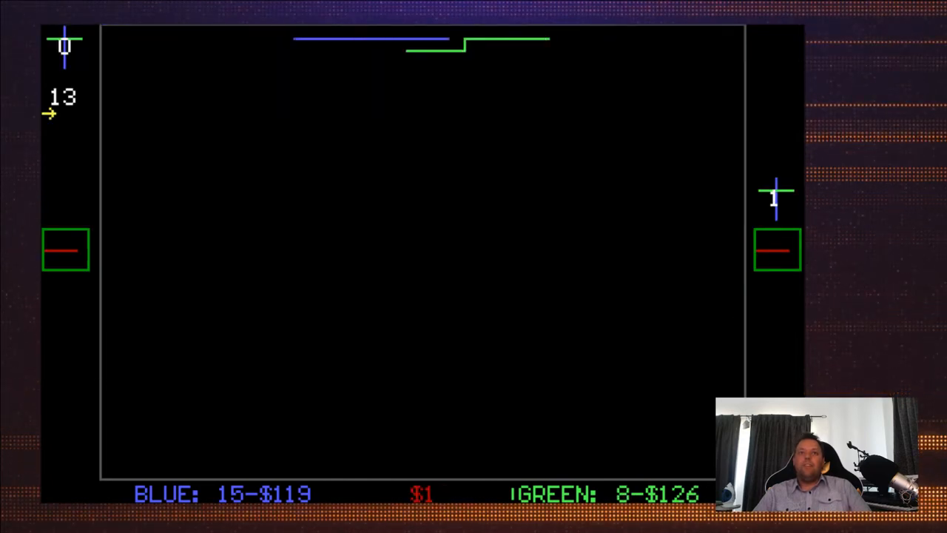
Step: Win the next round heading left, then turn down toward the STORE door
key(Down)
key(Left)
key(Up)
key(Right)
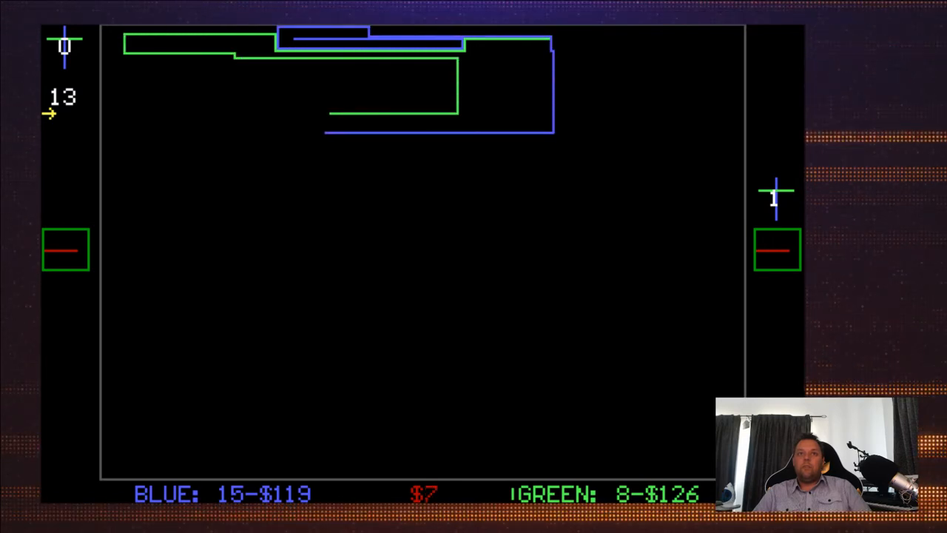
key(Up)
key(Right)
key(Down)
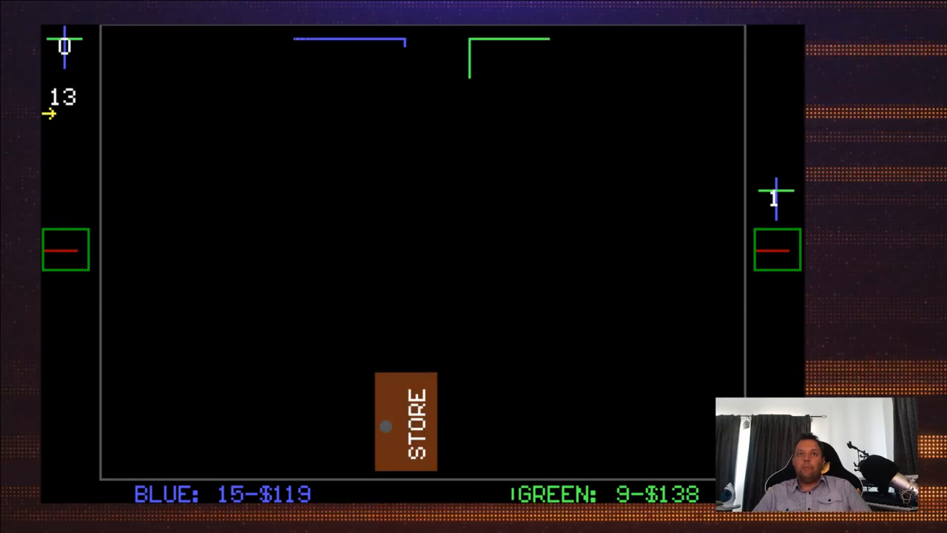
Step: Drive the green cycle into the STORE door to open the store
key(Left)
key(Down)
key(Left)
key(Down)
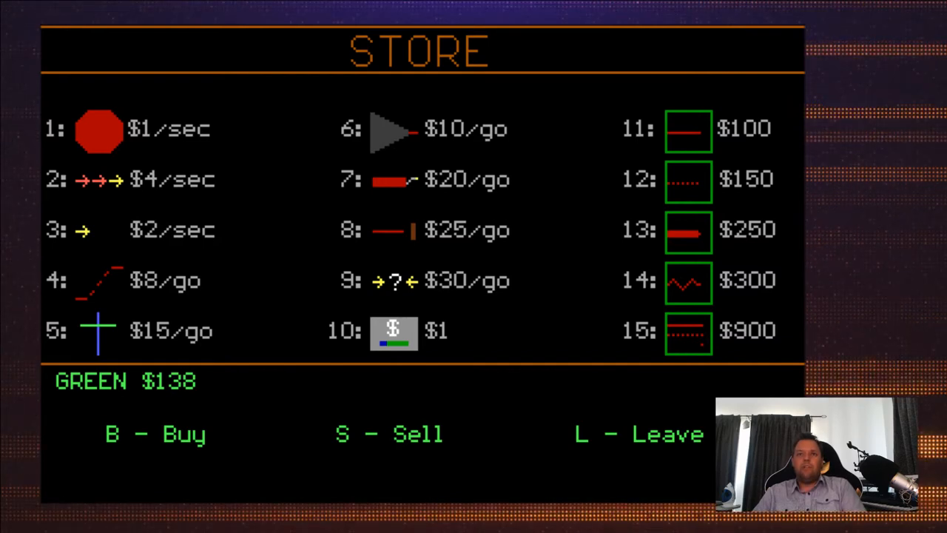
Step: Try buying item 11 (already owned), then sell the current trail for $100
key(b)
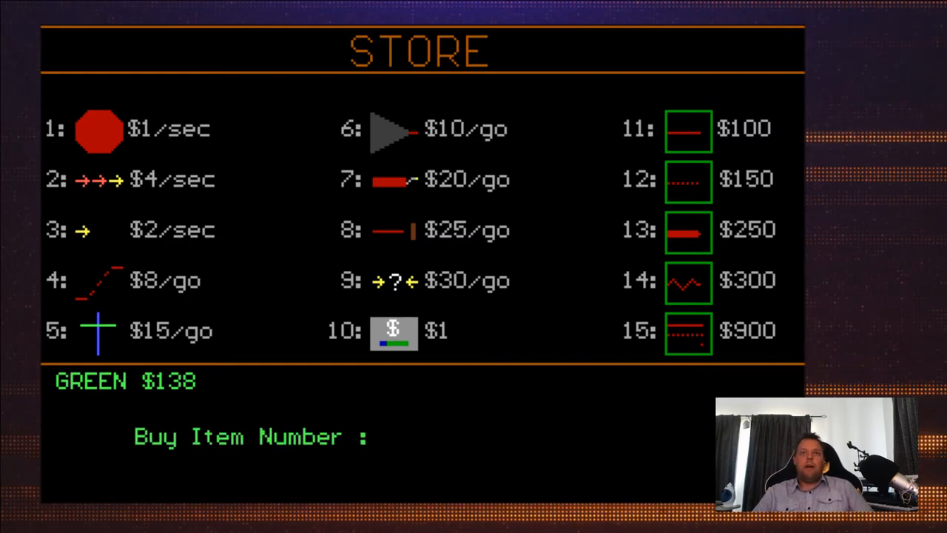
text(11)
key(Return)
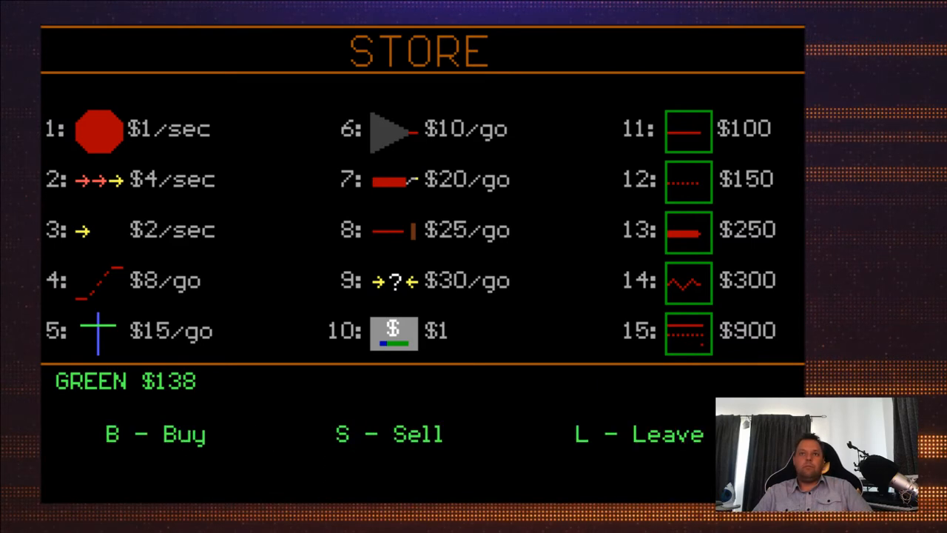
key(s)
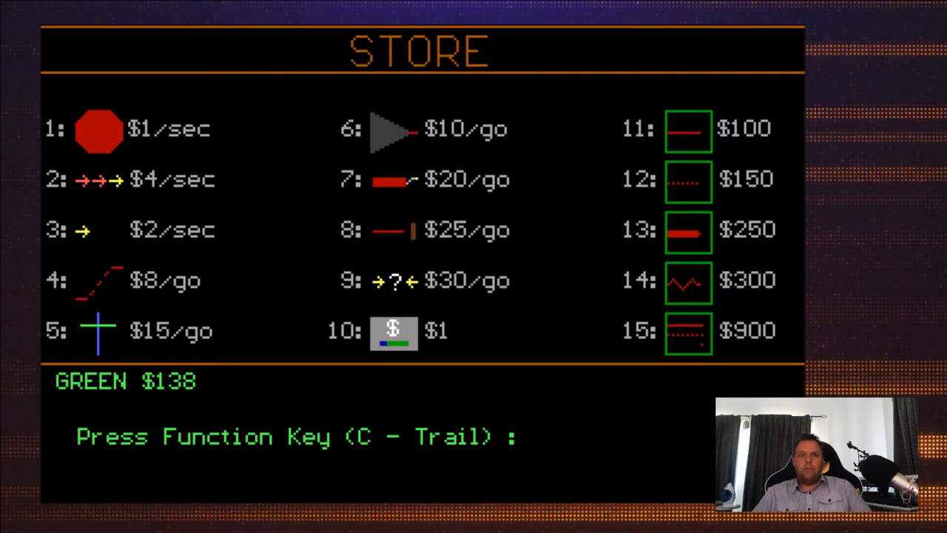
key(c)
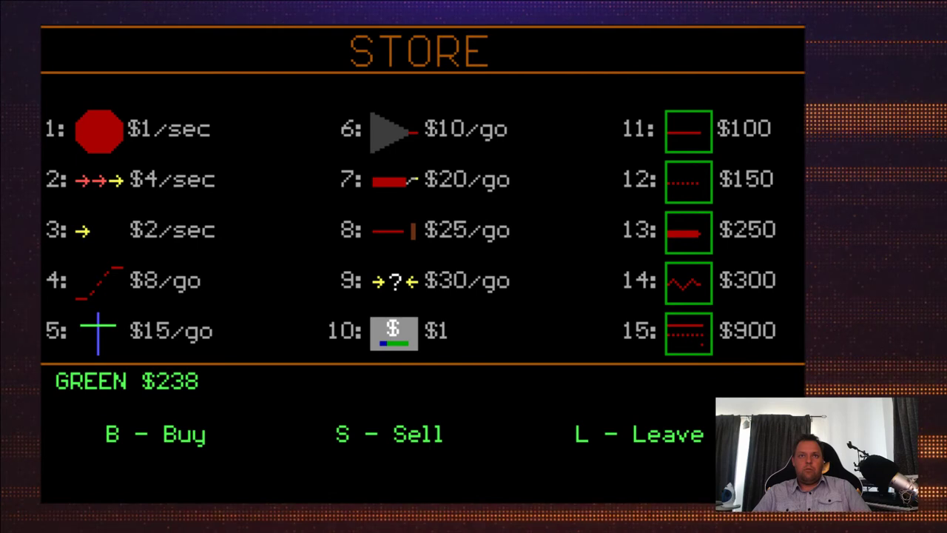
Step: Sell another item for $15, raising green's cash to $253
key(s)
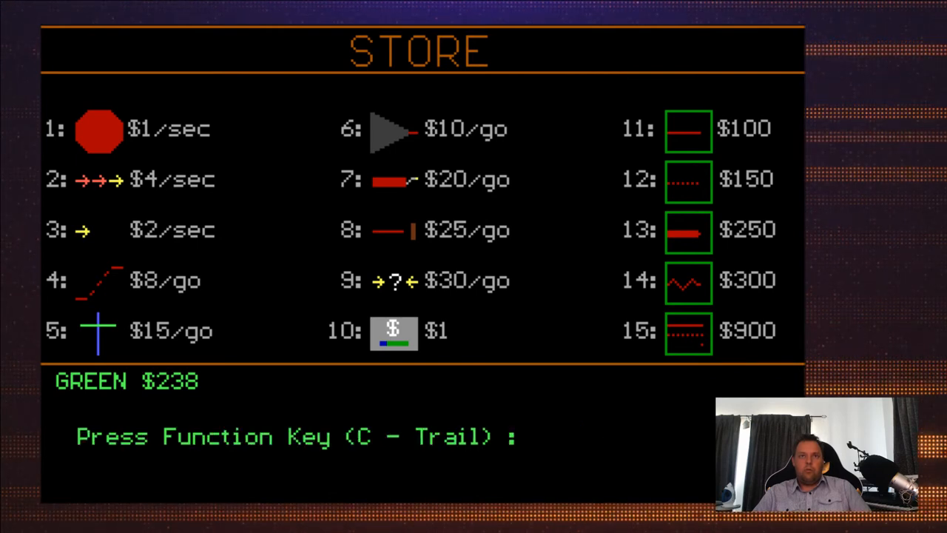
key(c)
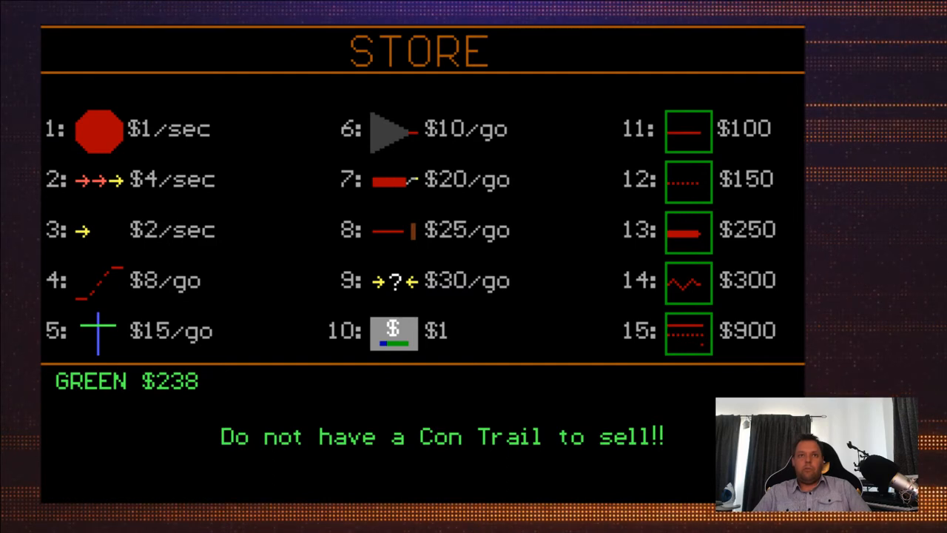
key(s)
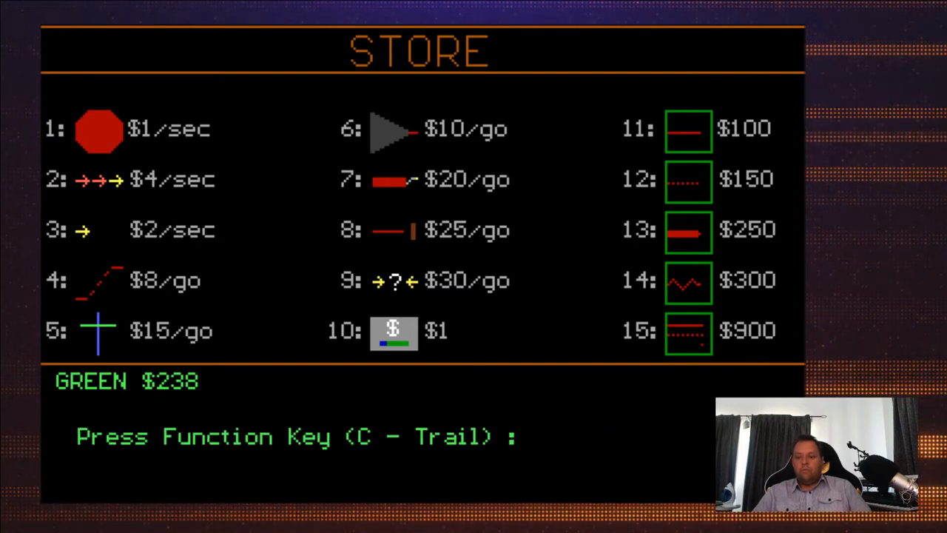
key(F5)
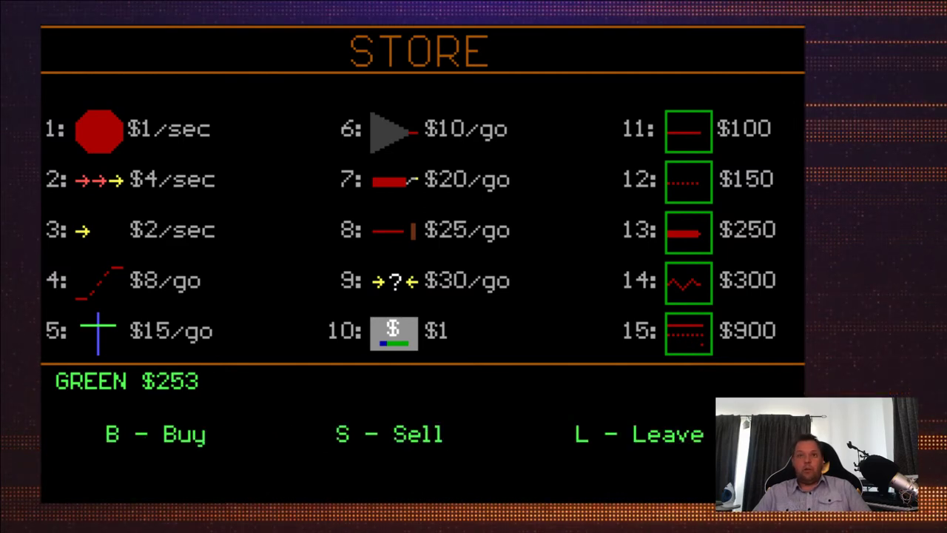
Step: Back out of the store prompts several times without selling
key(b)
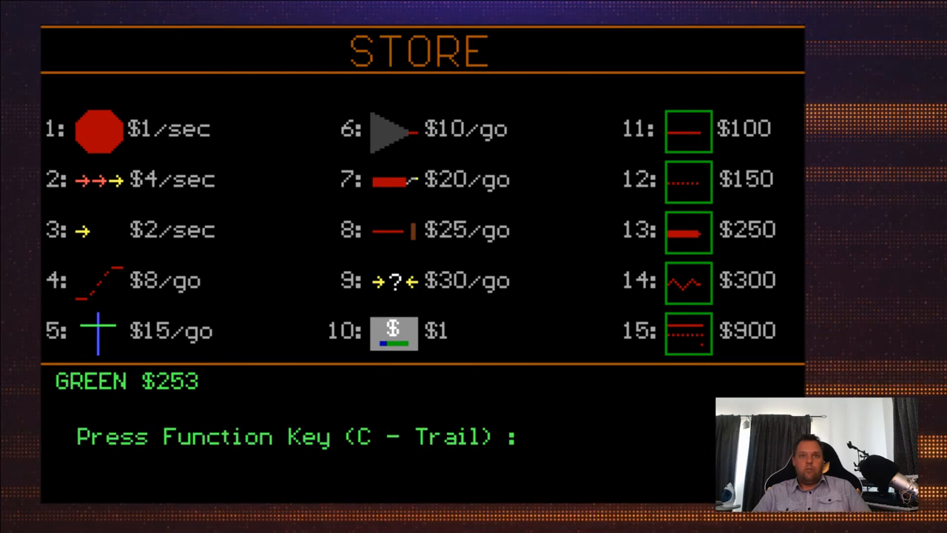
key(F1)
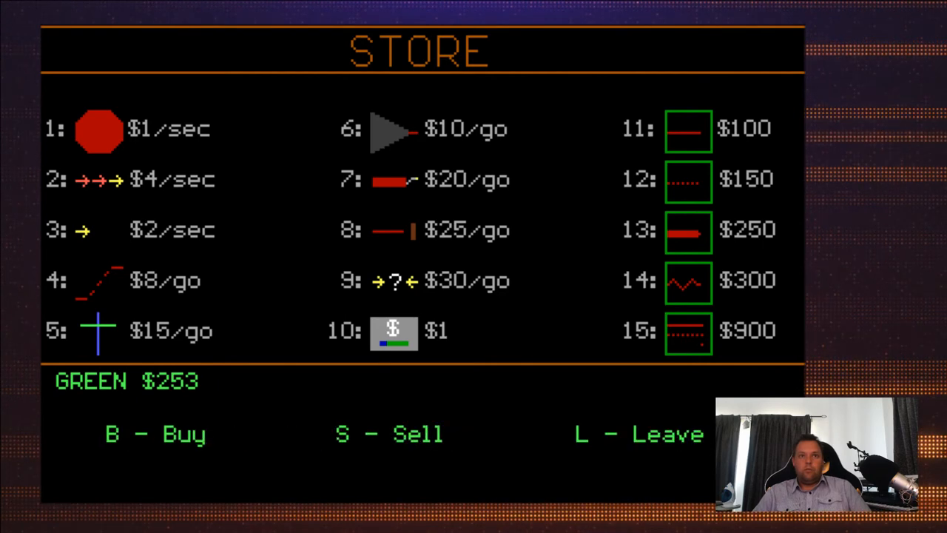
key(b)
key(F1)
key(b)
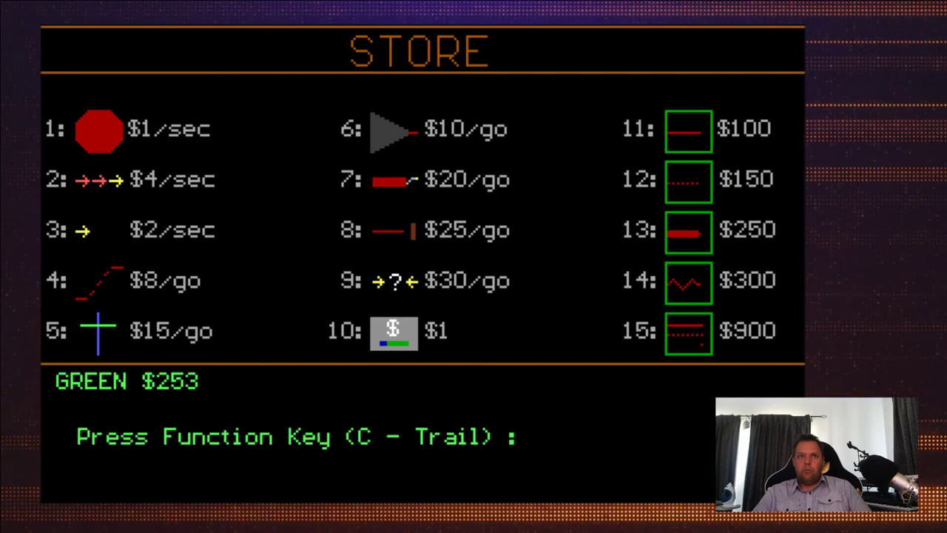
key(F1)
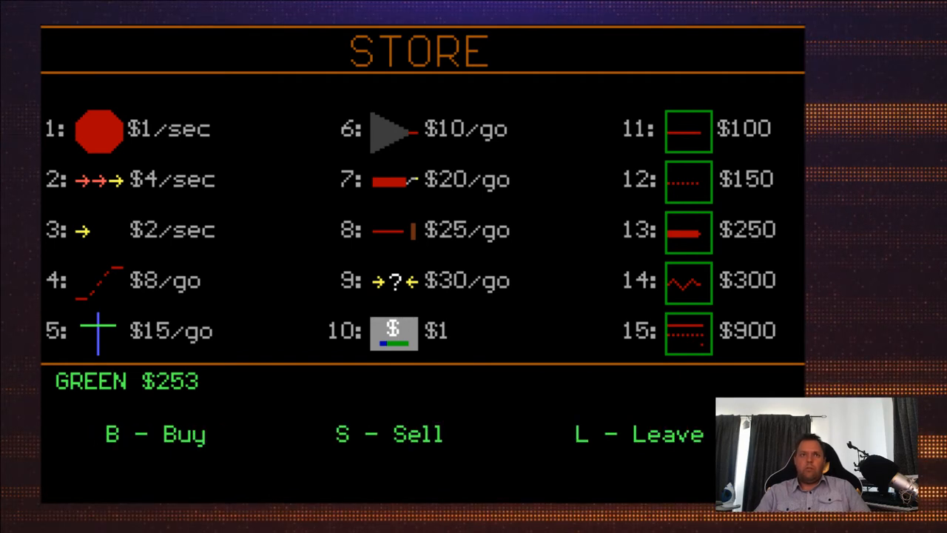
Step: After a failed trail sale, buy the thick trail (item 13) for $250, leaving $3
key(b)
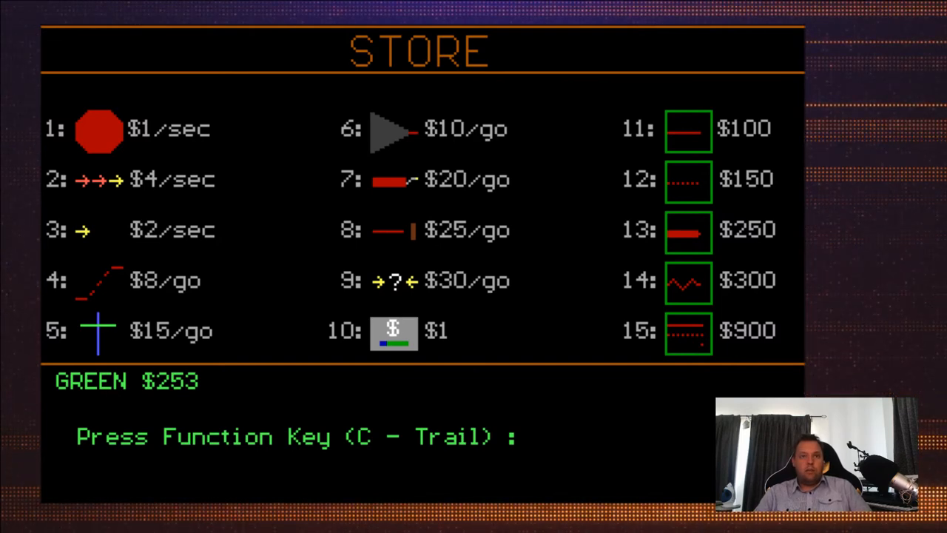
key(c)
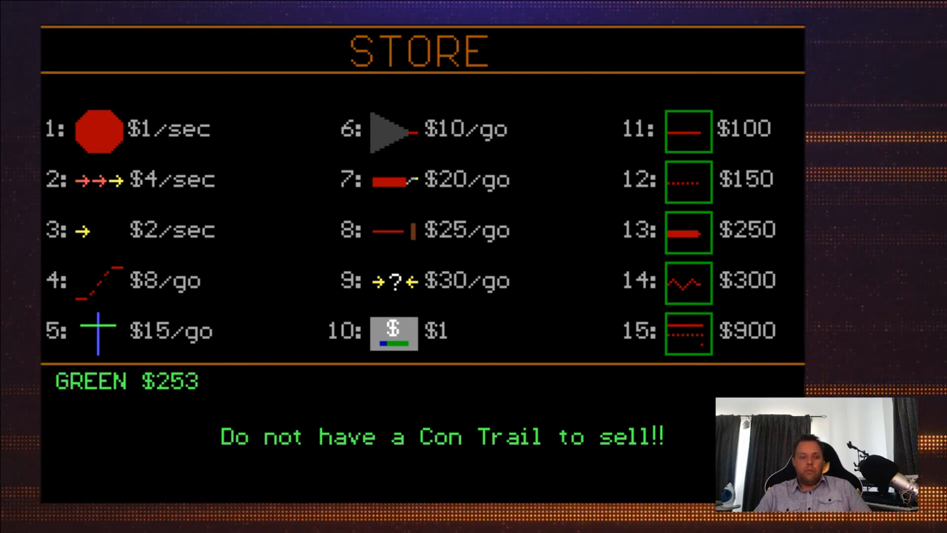
key(b)
text(13)
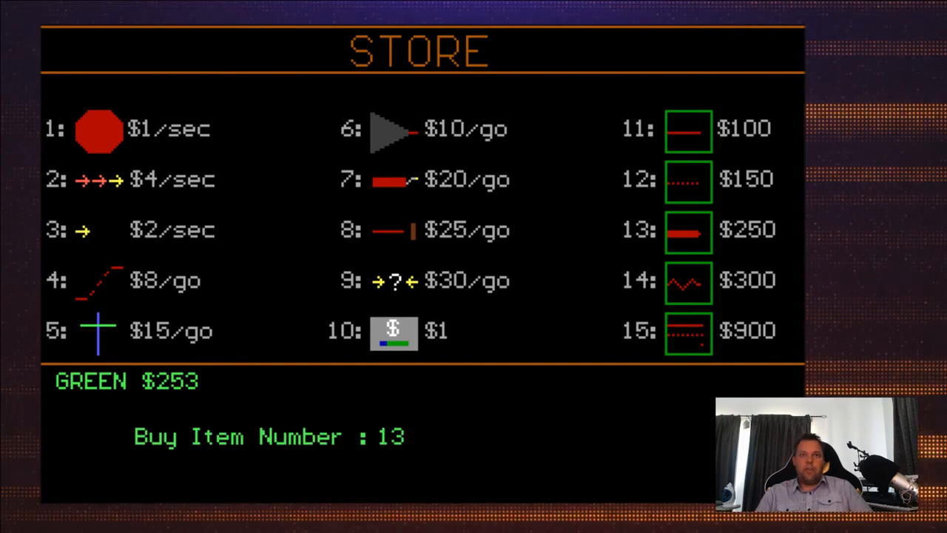
key(Return)
Step: Leave the store (L) and steer green through a round of down-and-left turns with its thick trail
key(l)
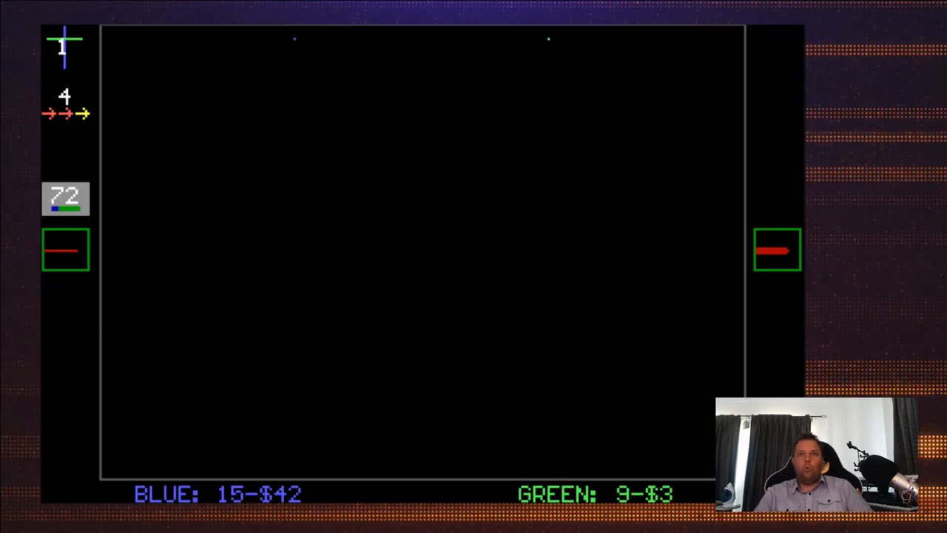
key(Down)
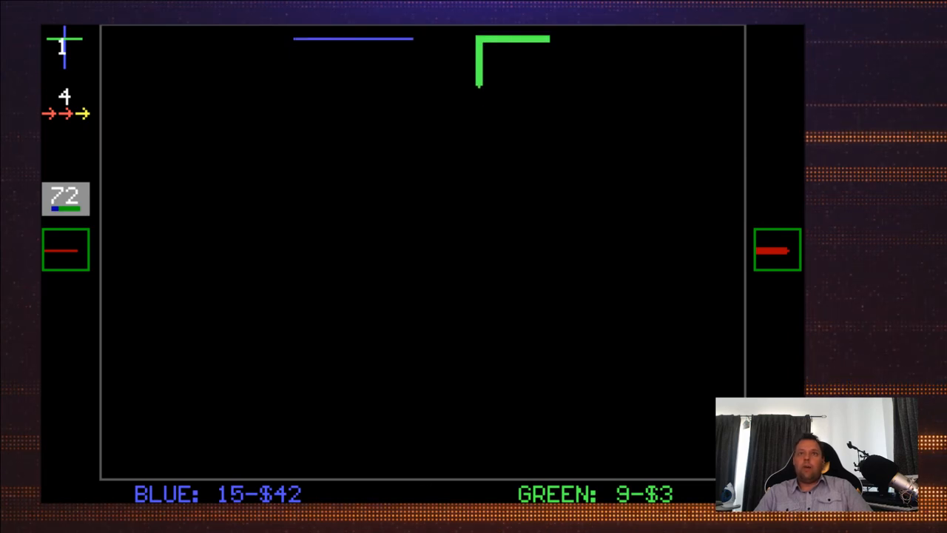
key(Left)
key(Up)
key(Left)
key(Down)
key(Left)
key(Down)
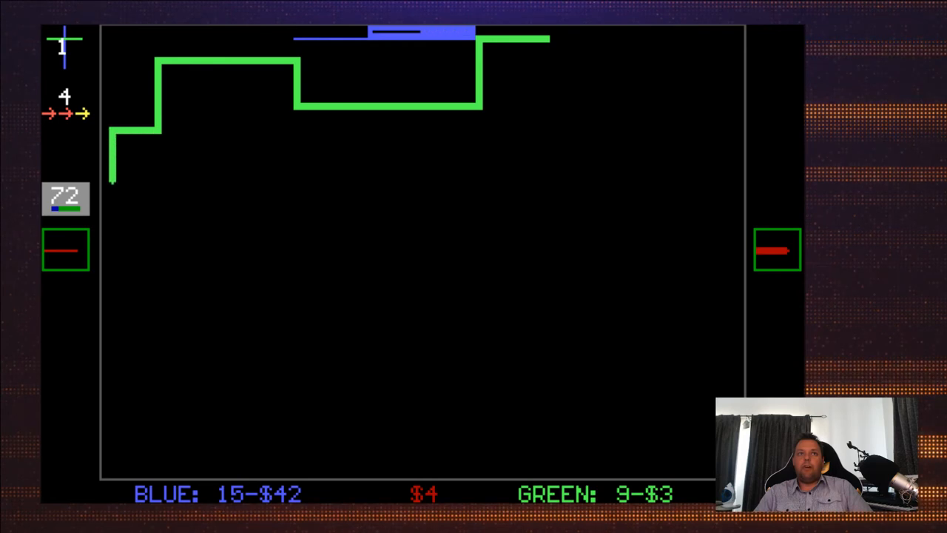
key(Down)
key(Left)
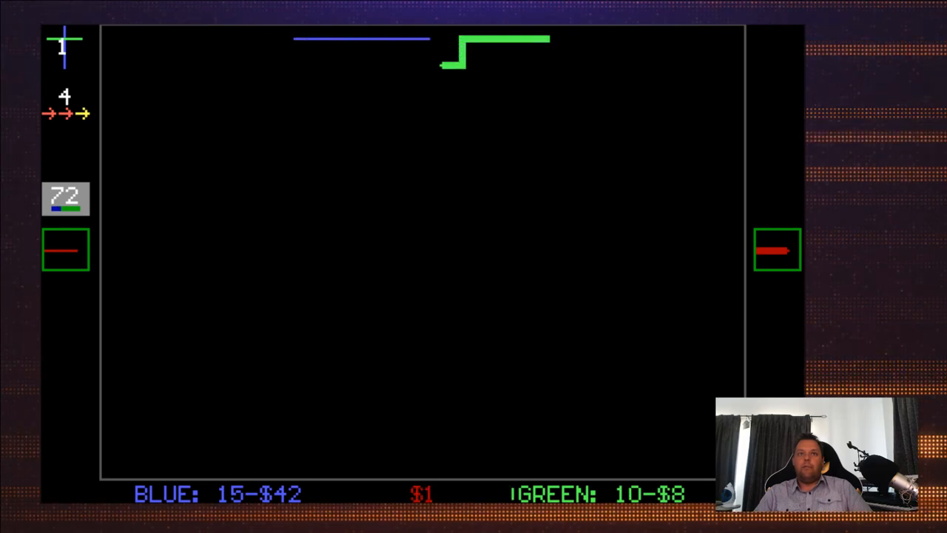
key(Down)
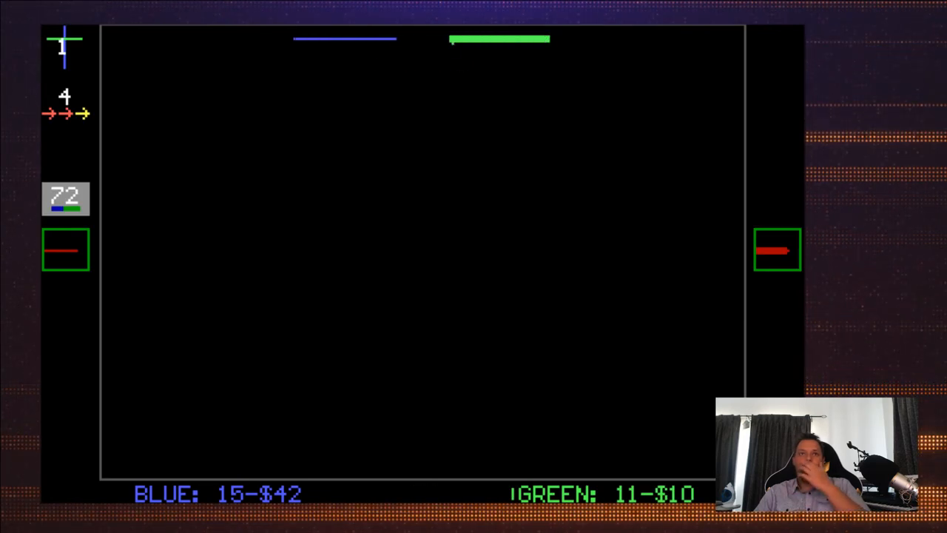
key(Down)
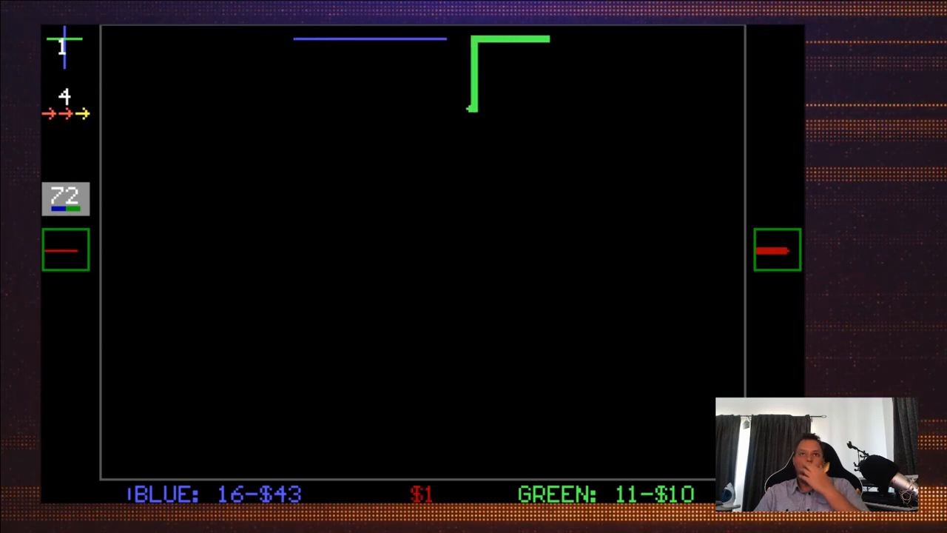
key(Left)
key(Up)
key(Right)
key(Up)
key(Left)
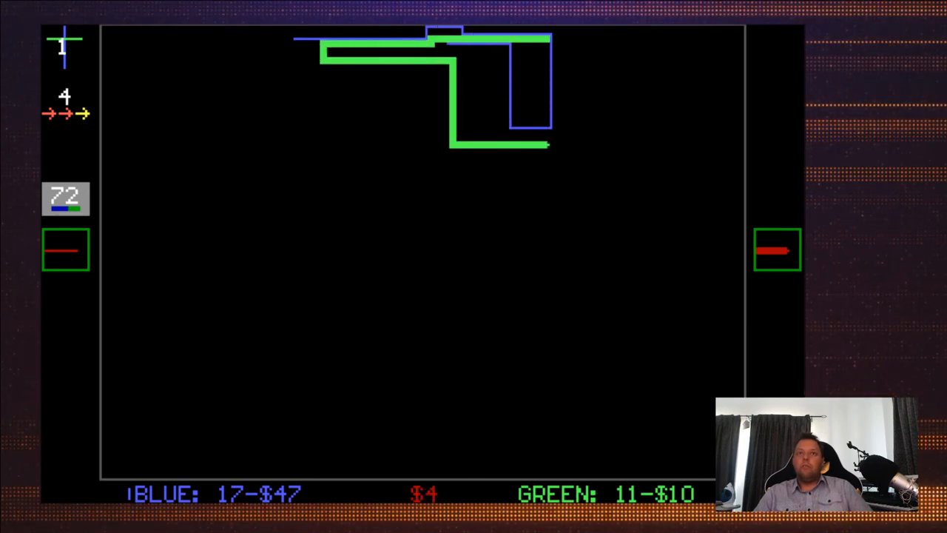
Step: Play the next round sending green right along the bottom, then up and right
key(Up)
key(Right)
key(Down)
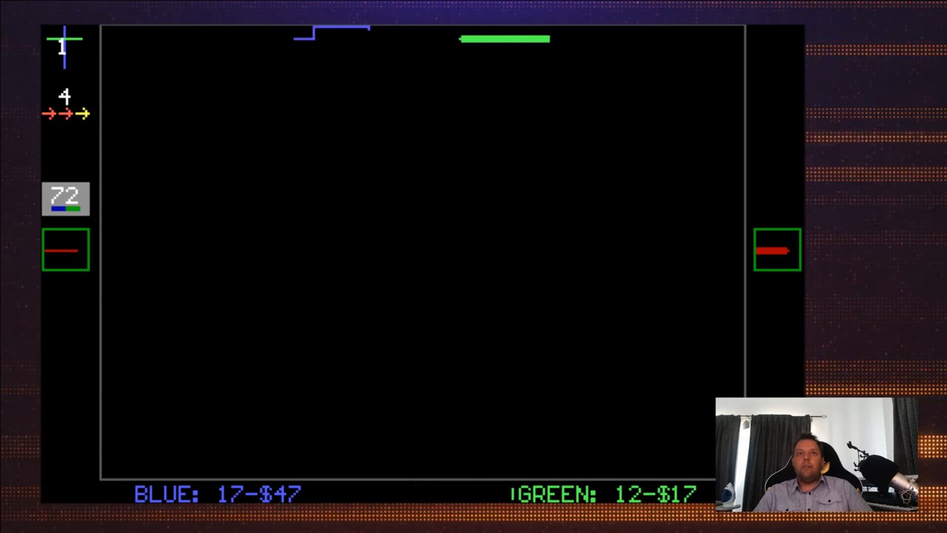
key(Up)
key(Right)
key(Down)
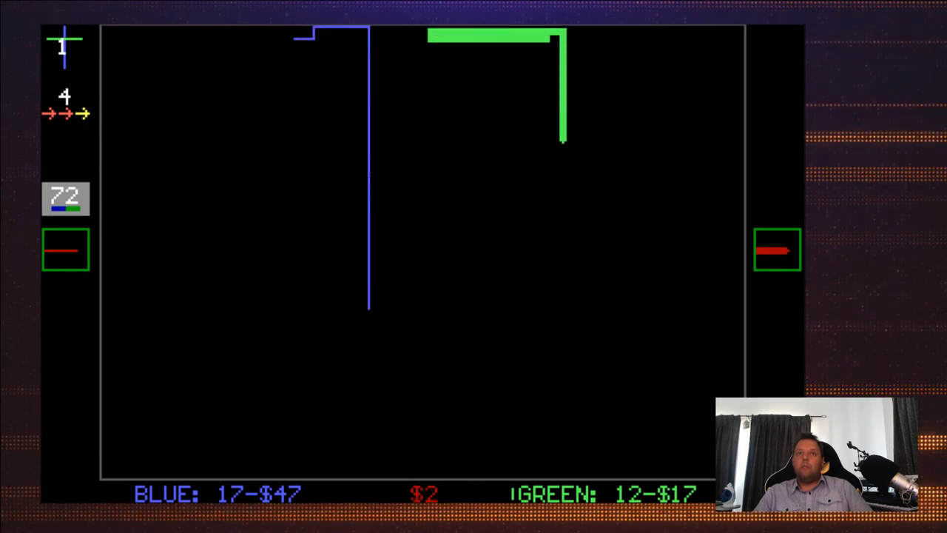
Step: Win further turns steering green left and down, reaching 14 wins against Blue's 19
key(Left)
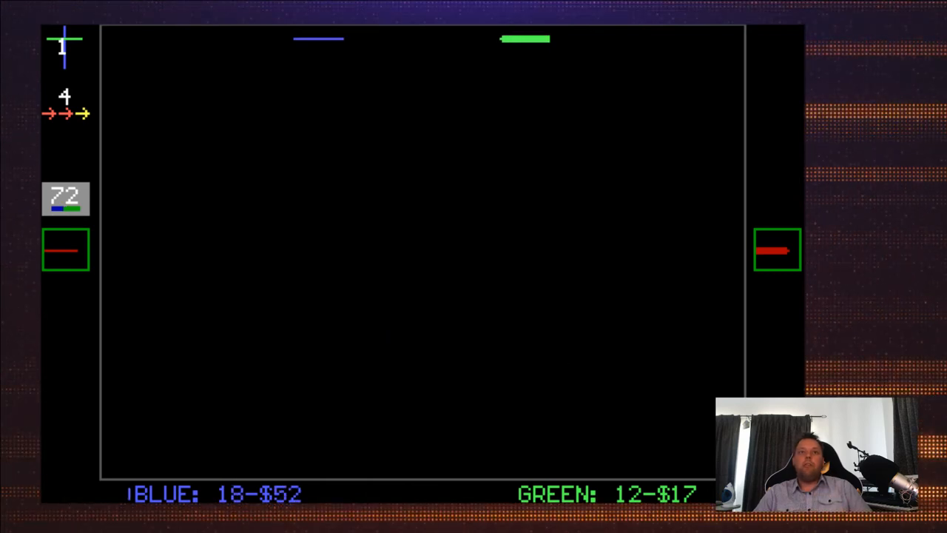
key(Down)
key(Left)
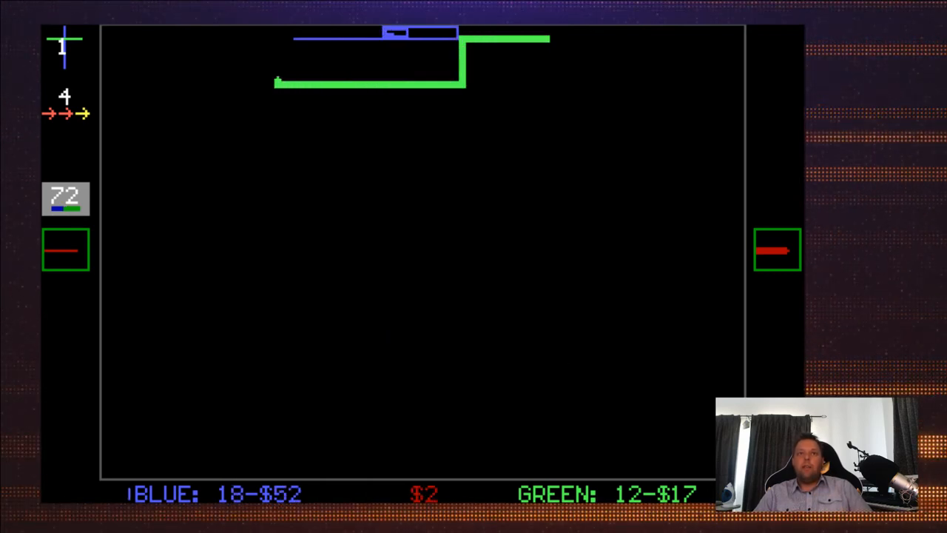
key(Down)
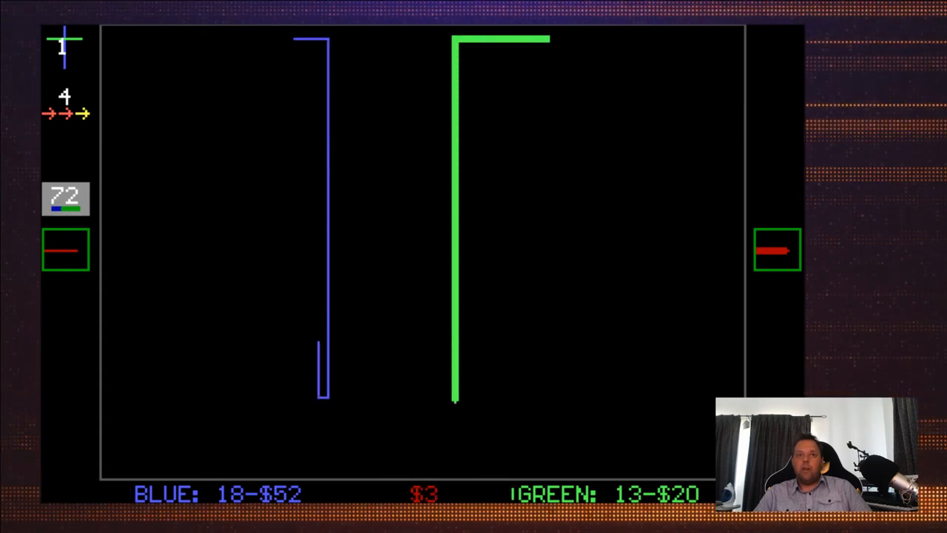
key(Left)
key(Up)
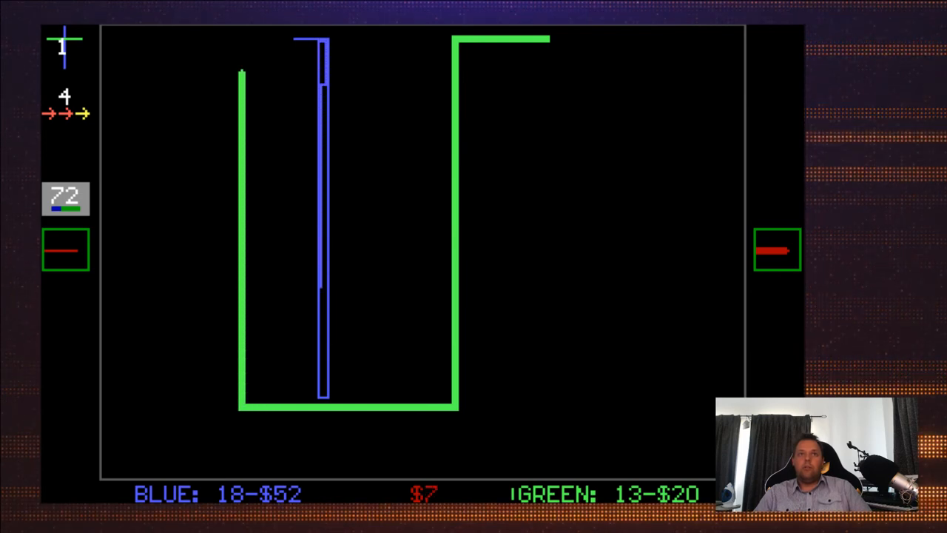
key(Left)
key(Down)
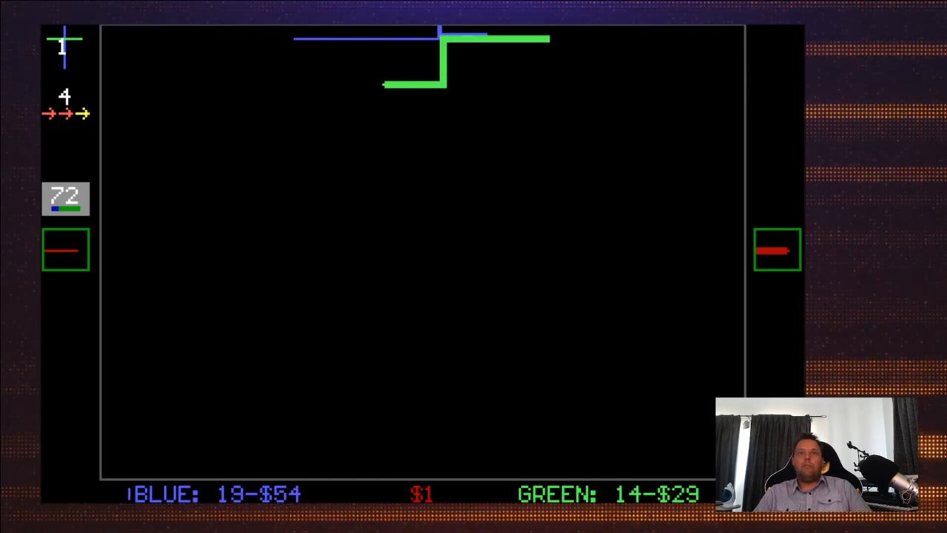
Step: Steer green down and right, then right and up through the next round
key(Down)
key(Right)
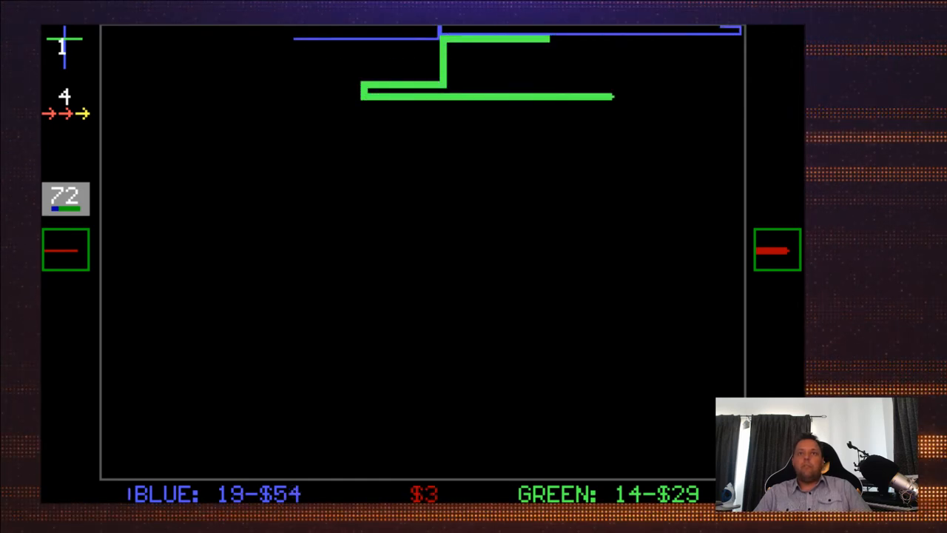
key(Down)
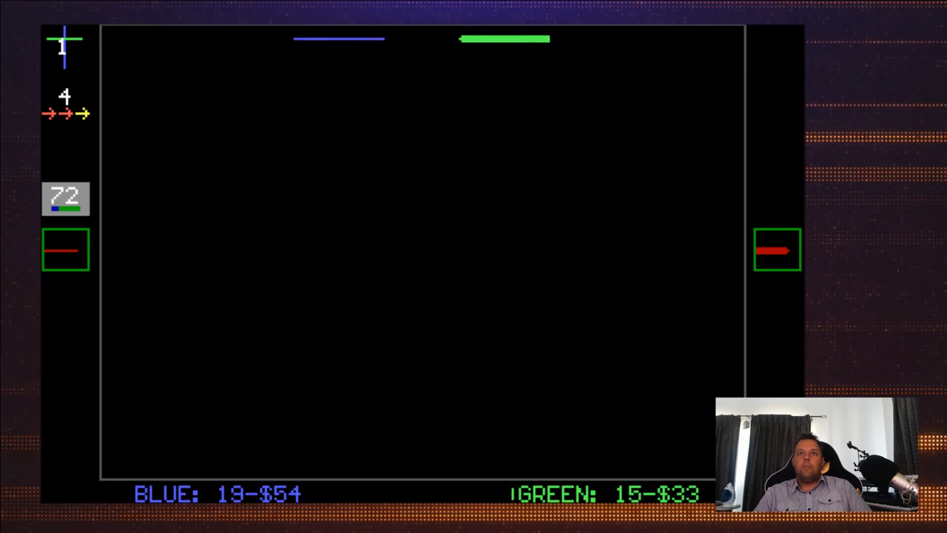
key(Down)
key(Left)
key(Down)
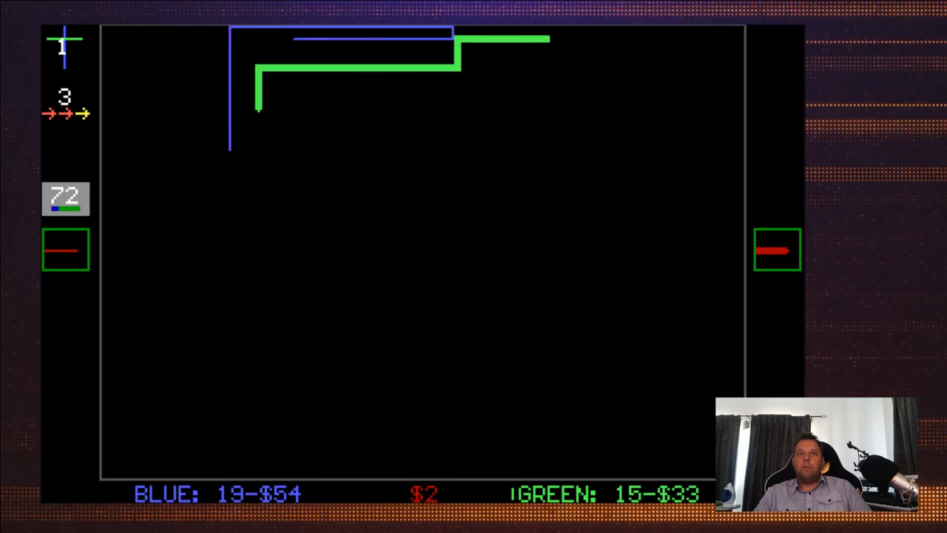
key(Right)
key(Up)
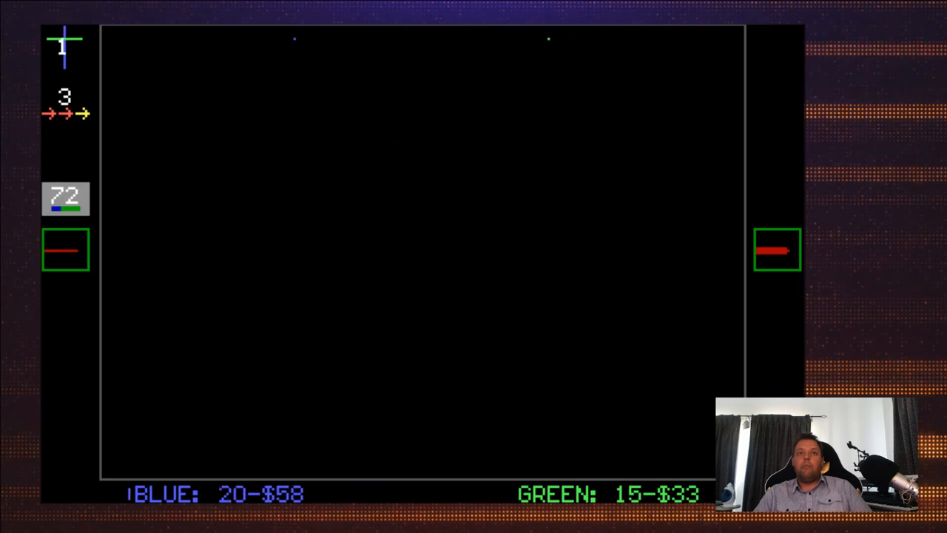
Step: Zigzag green down and left in small steps, then cut right across the arena
key(Down)
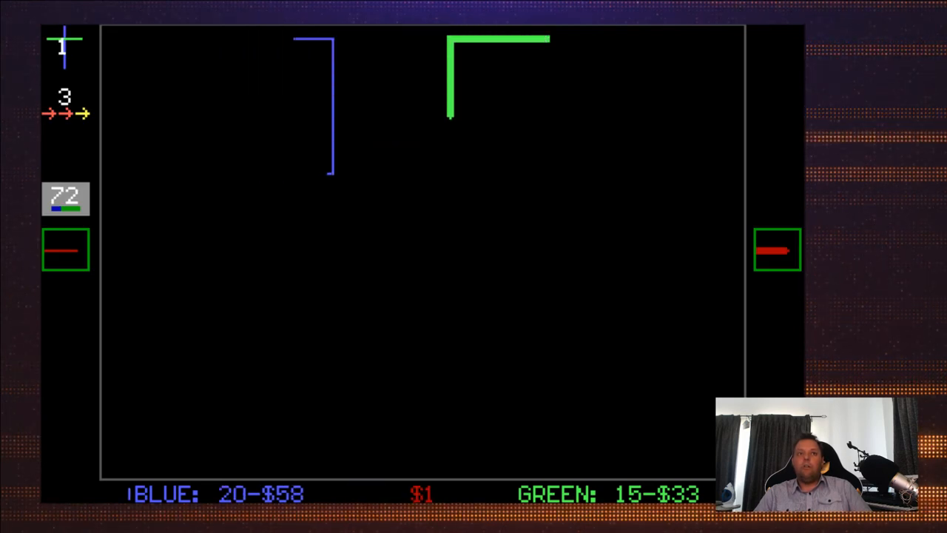
key(Left)
key(Down)
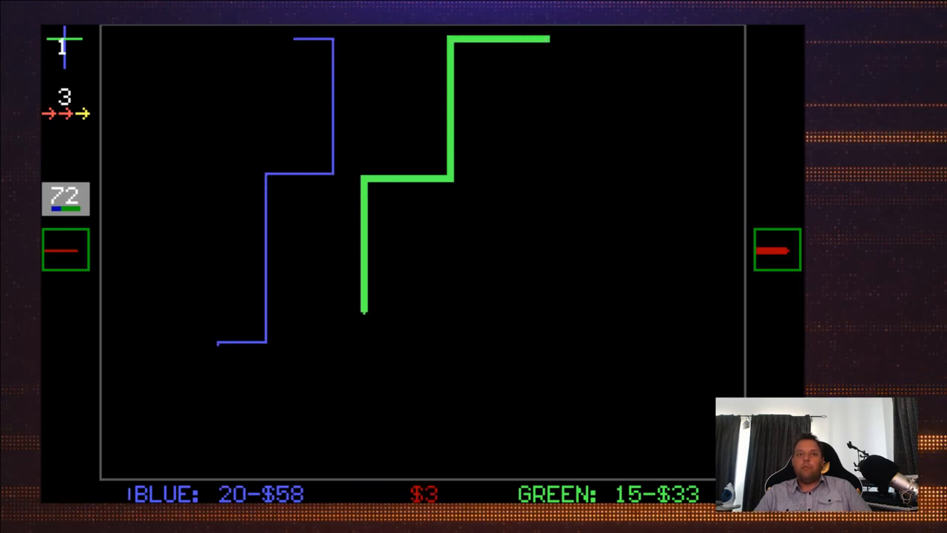
key(Left)
key(Down)
key(Right)
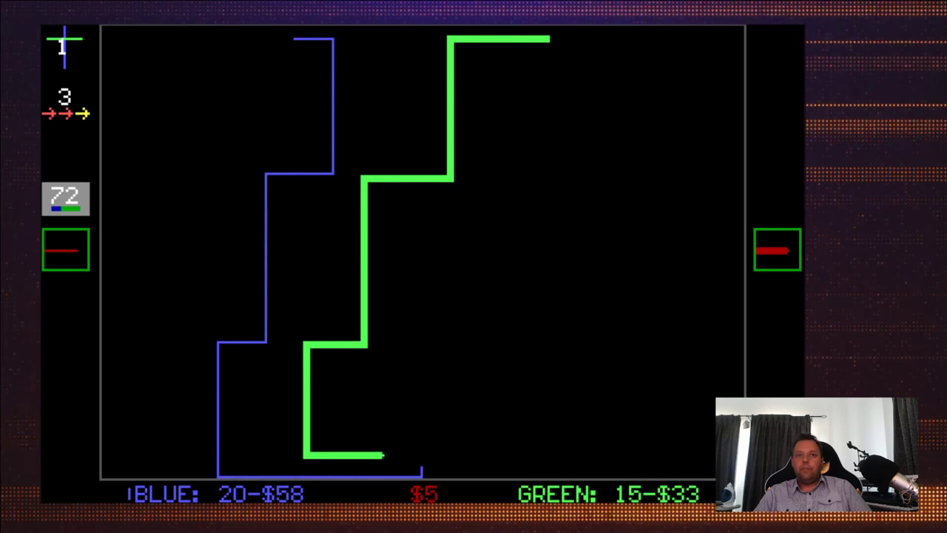
key(Down)
key(Left)
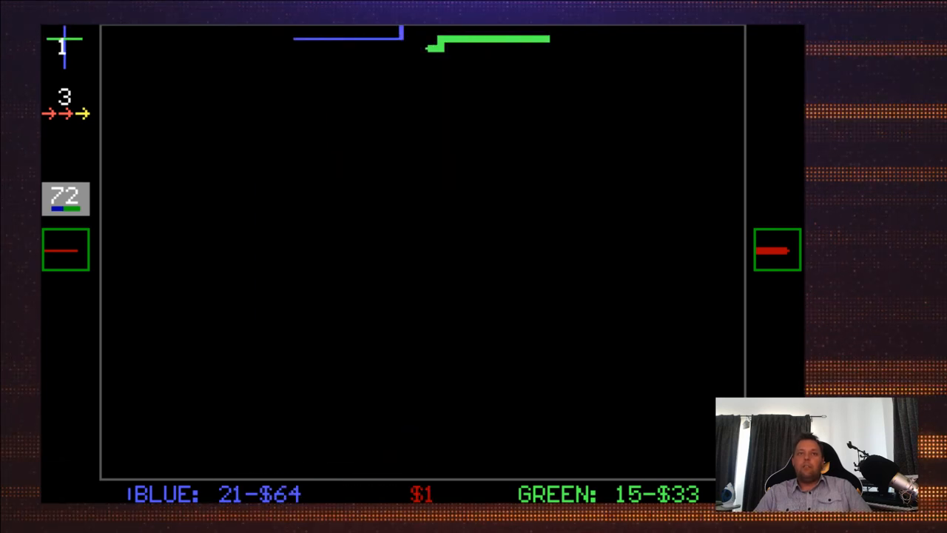
key(Down)
key(Left)
key(Down)
key(Left)
key(Down)
key(Right)
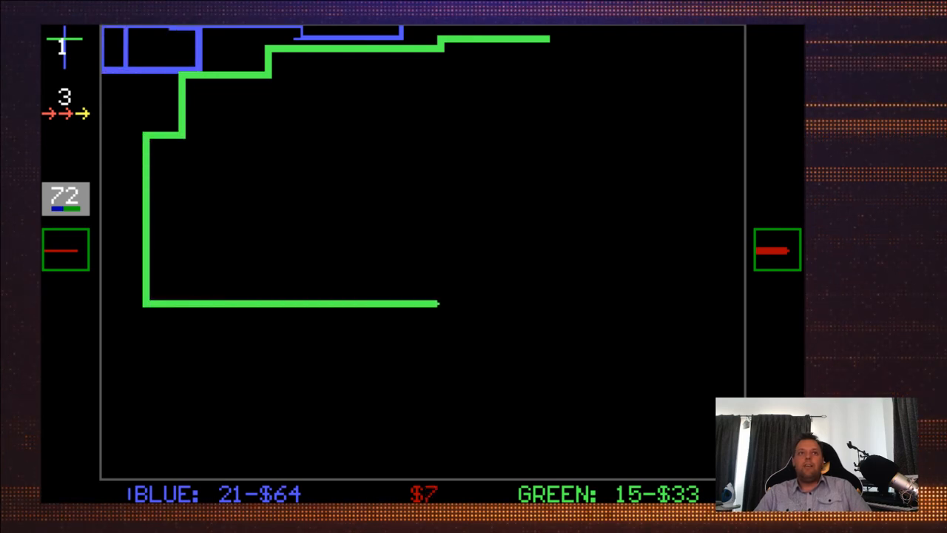
Step: Steer green up, down and left near the bottom, reaching 17-$50 as the STORE door appears
key(Up)
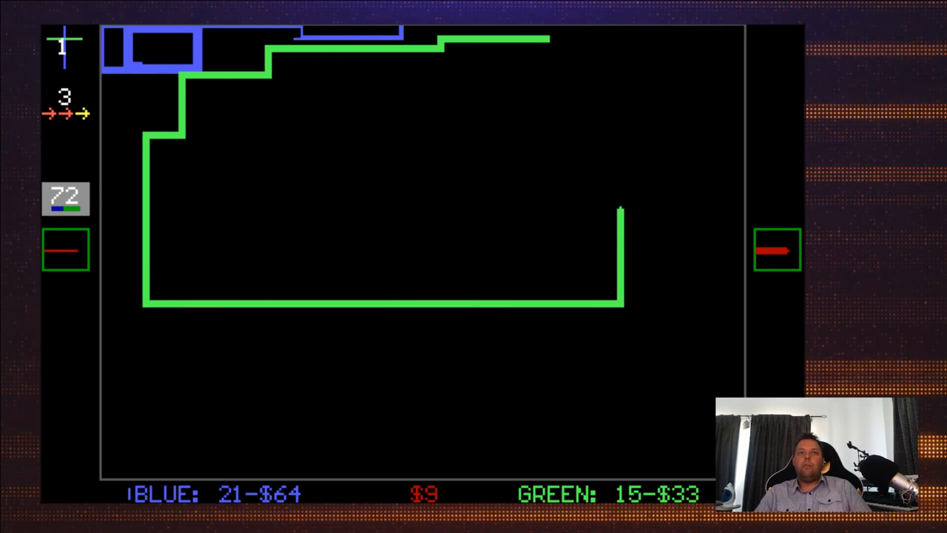
key(Down)
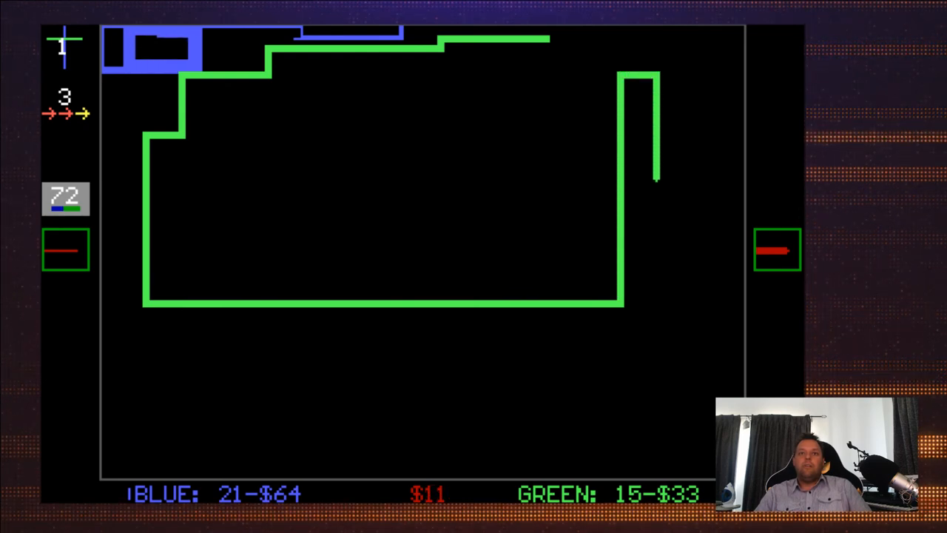
key(Left)
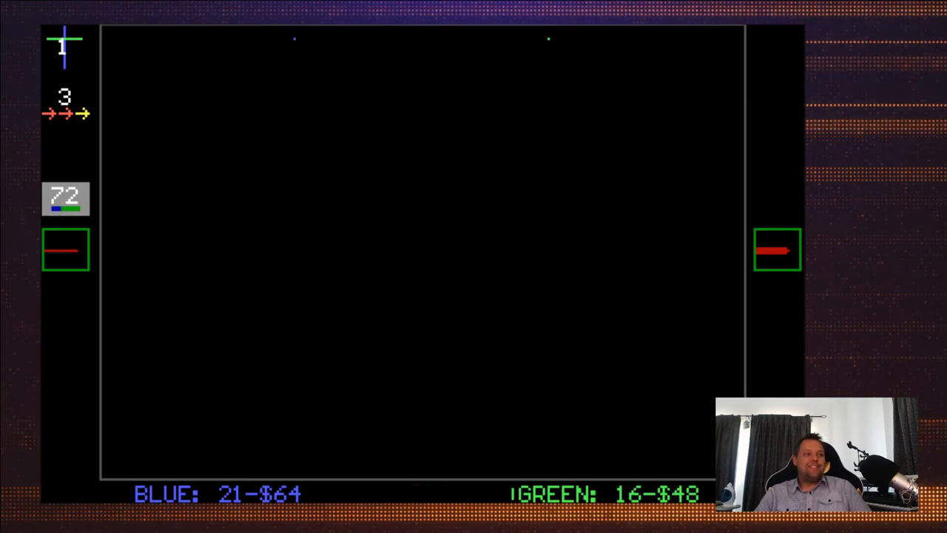
key(Down)
key(Left)
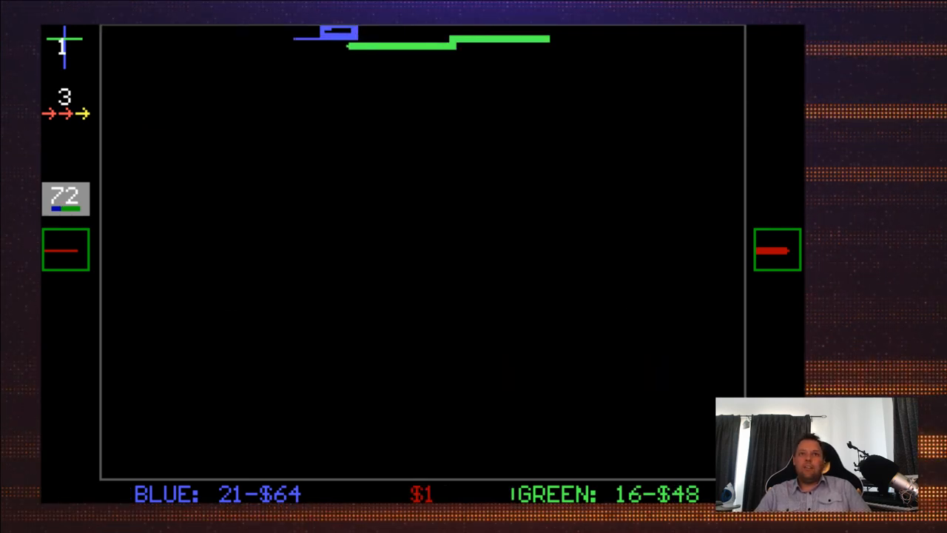
key(Down)
key(Left)
Step: Drive green into the STORE door and leave it (L) without buying anything
key(Down)
key(Left)
key(Down)
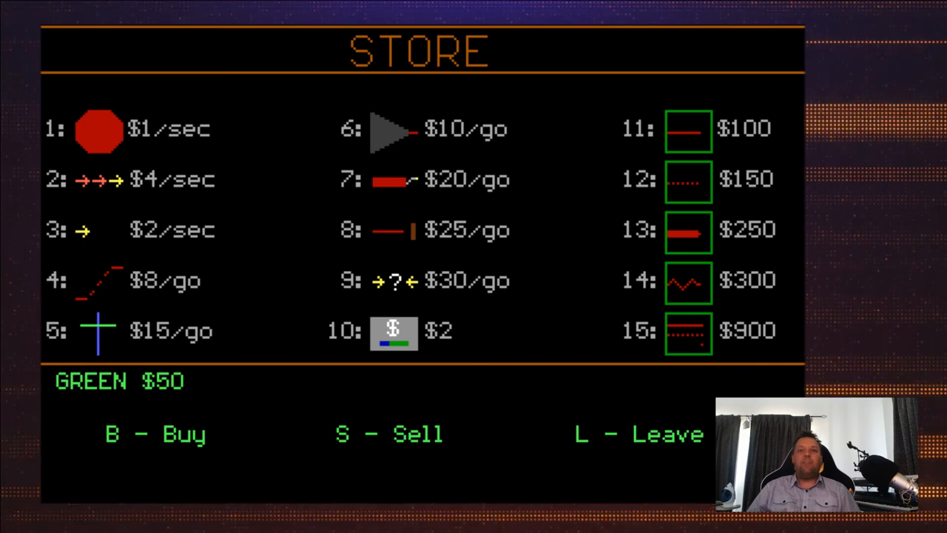
key(l)
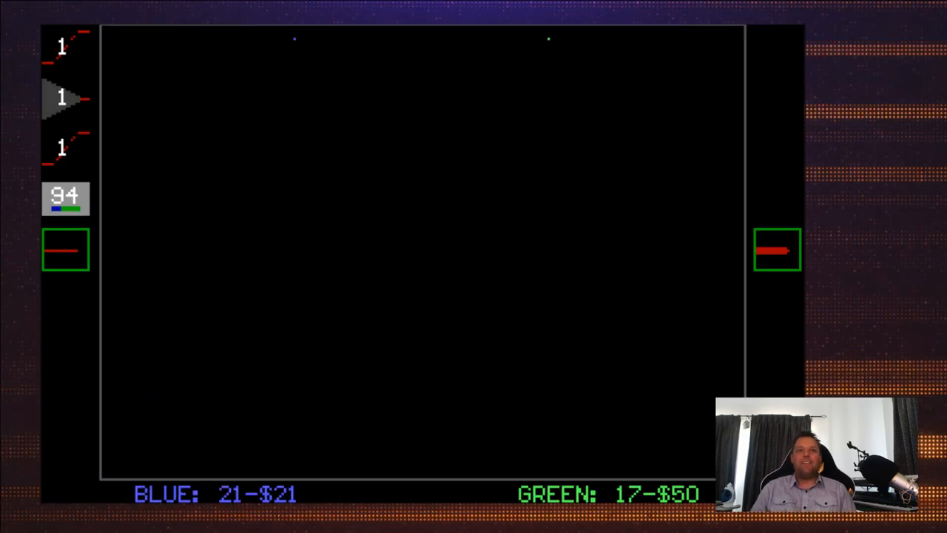
Step: Pause with Esc, choose Quit Game and Go Back to Main Menu, bringing up the shareware notice
key(Escape)
key(Down)
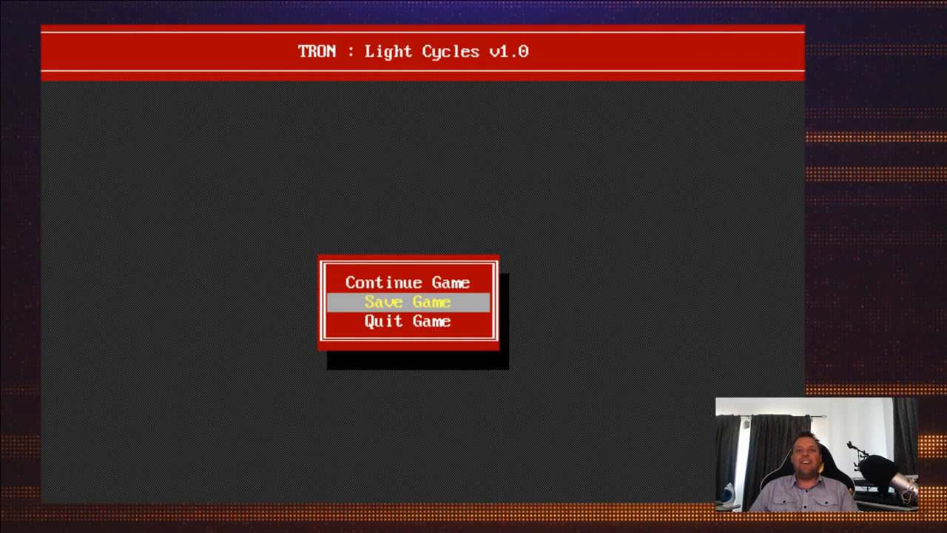
key(Down)
key(Return)
key(Down)
key(Down)
key(Down)
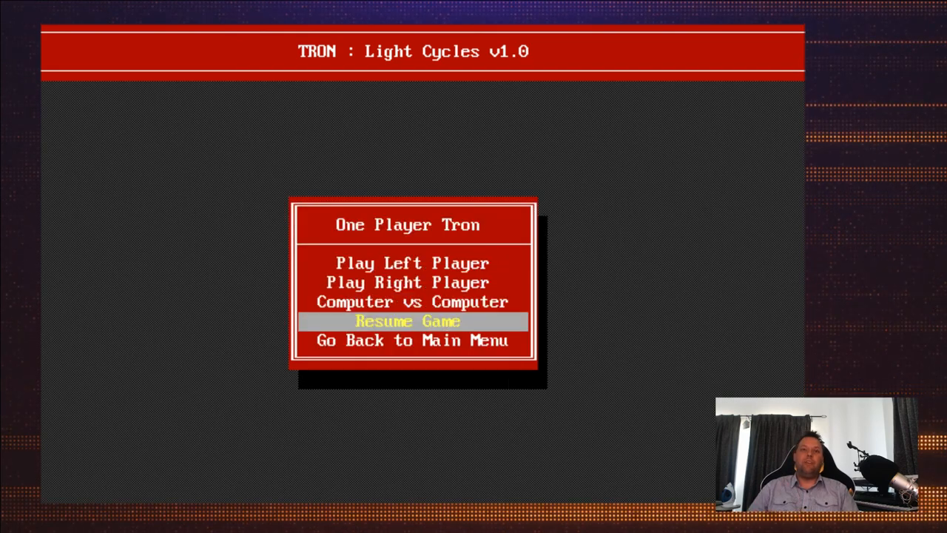
key(Down)
key(Return)
key(Down)
key(Down)
key(Down)
key(Return)
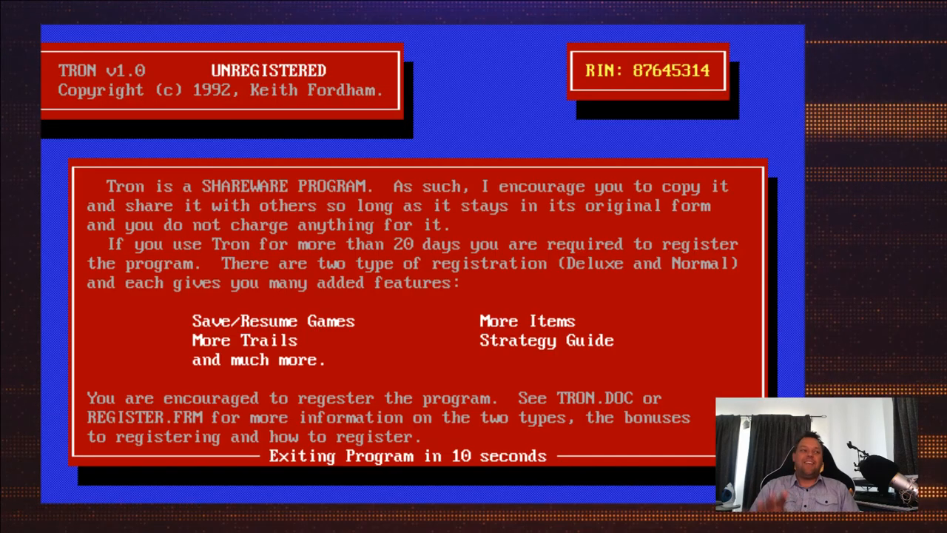